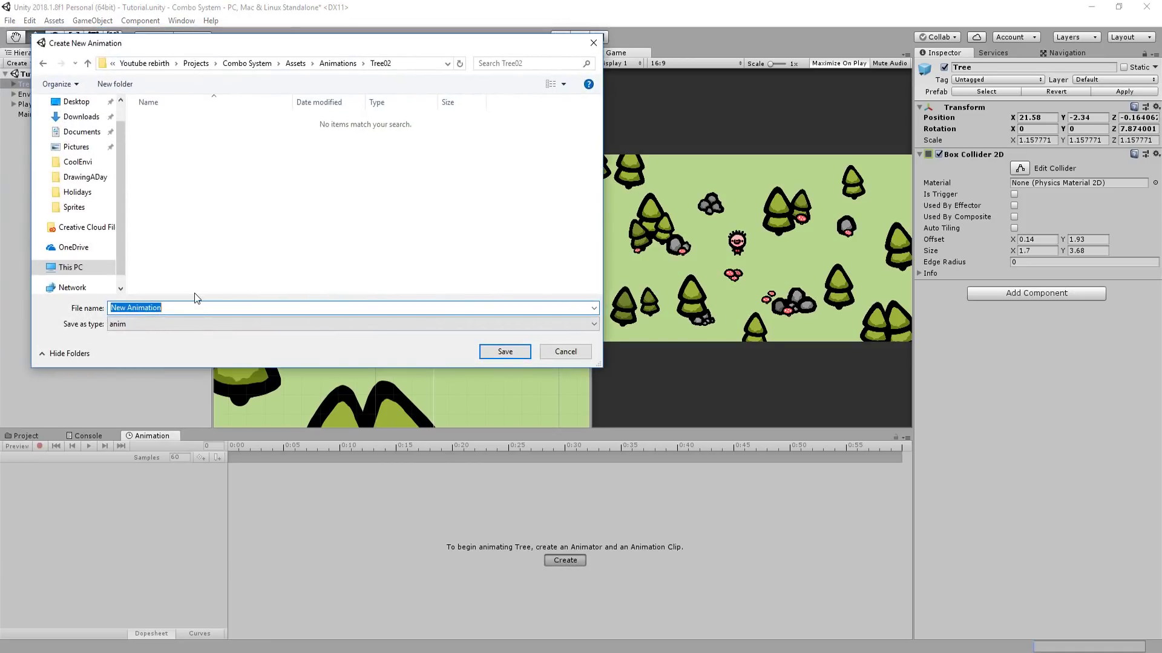
# - Create an 'idle' clip and record rotation keyframes on the Tree Graphic
pyautogui.write('idle')
pyautogui.press('Return')
pyautogui.click(40, 446)
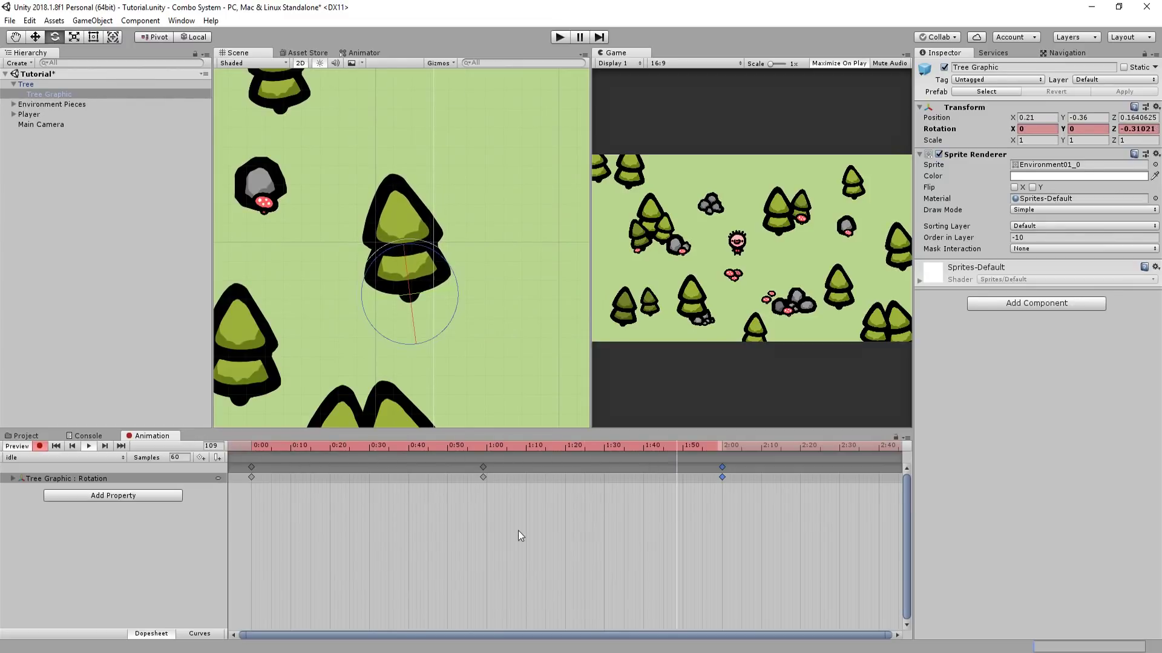
pyautogui.scroll(-2, 517, 531)
pyautogui.click(145, 401)
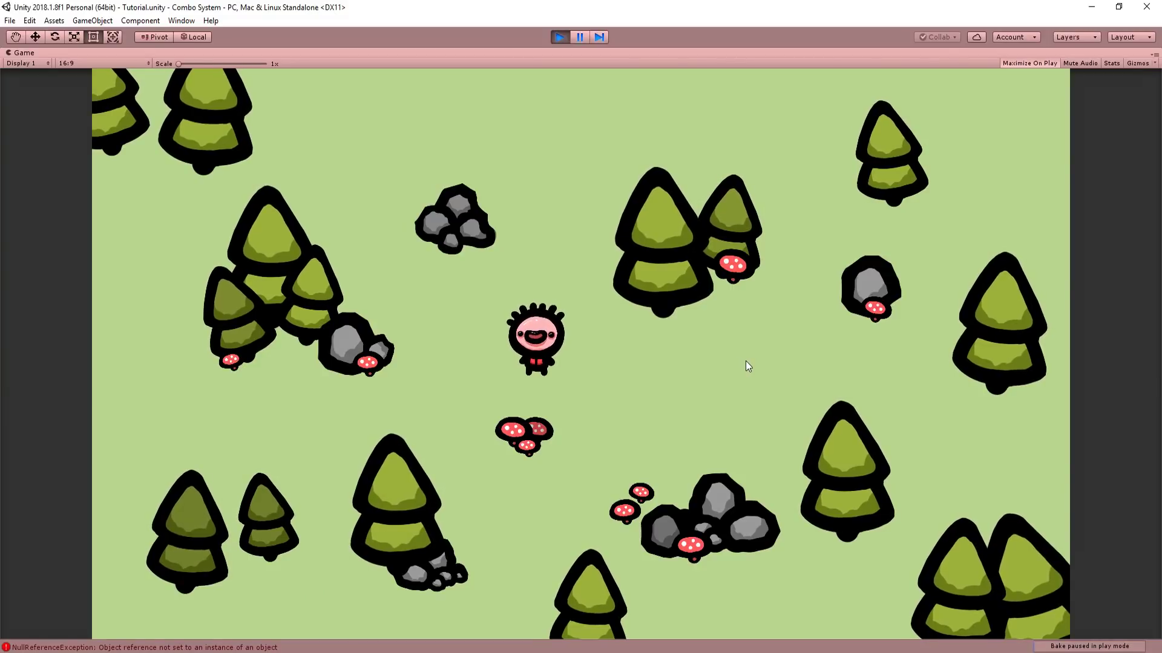
# - Walk the player right-down, up-left, down-left, then up and down-right among the trees
pyautogui.press('Right')
pyautogui.press('Down')
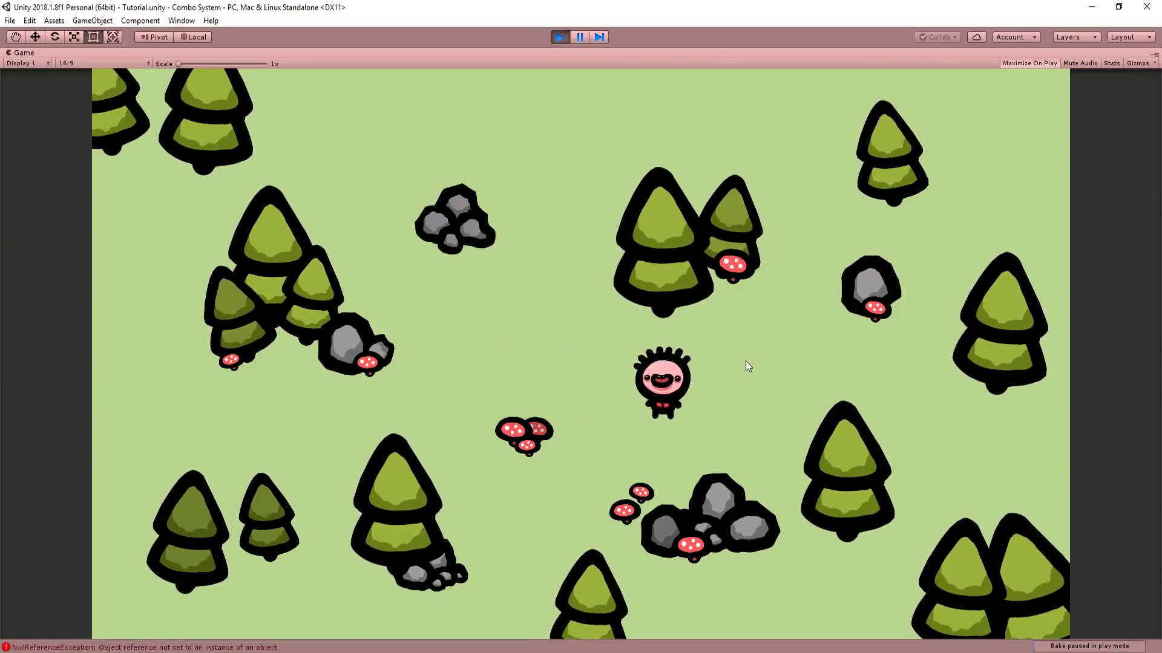
pyautogui.press('Up')
pyautogui.press('Left')
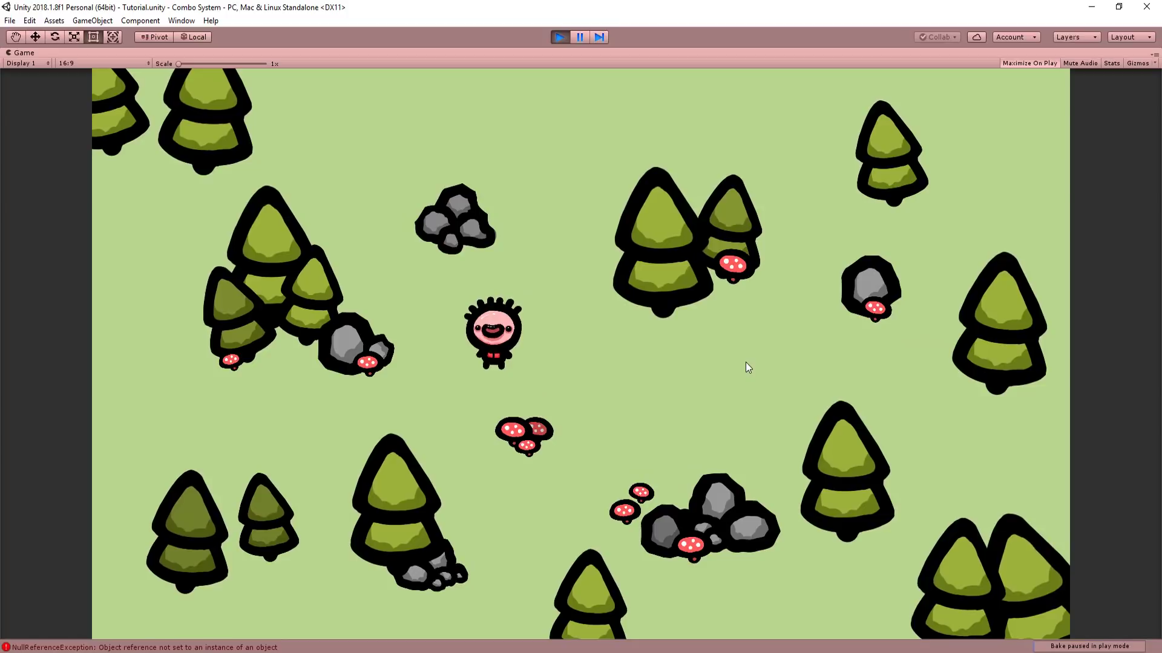
pyautogui.press('Down')
pyautogui.press('Left')
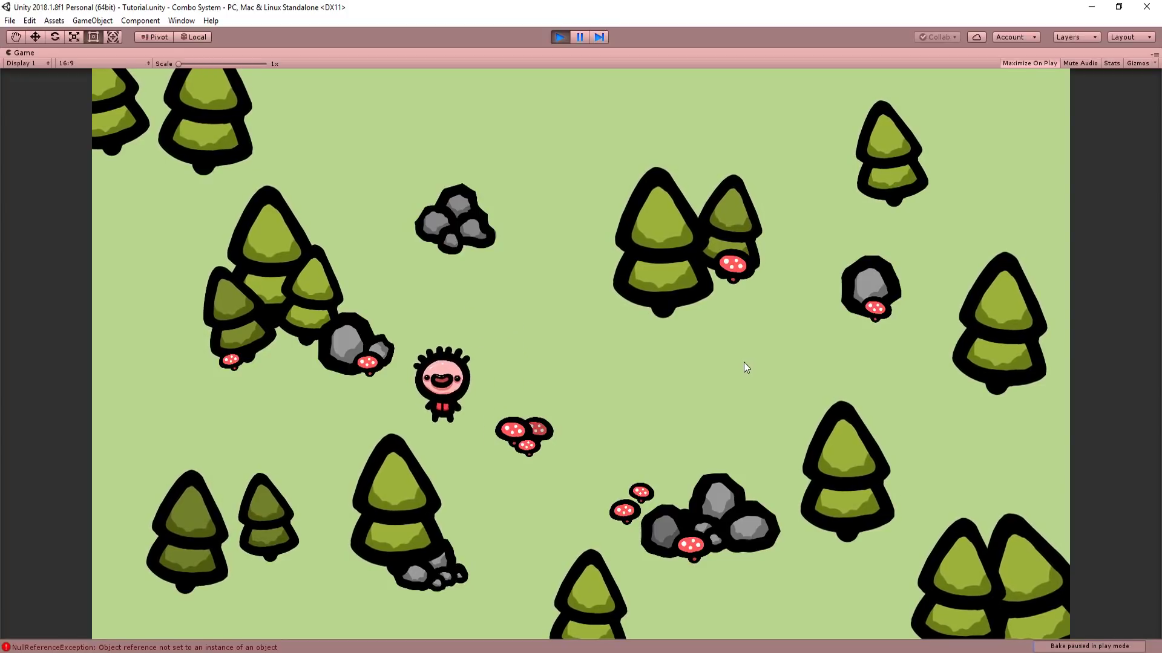
pyautogui.press('Right')
pyautogui.press('Up')
pyautogui.press('Right')
pyautogui.press('Down')
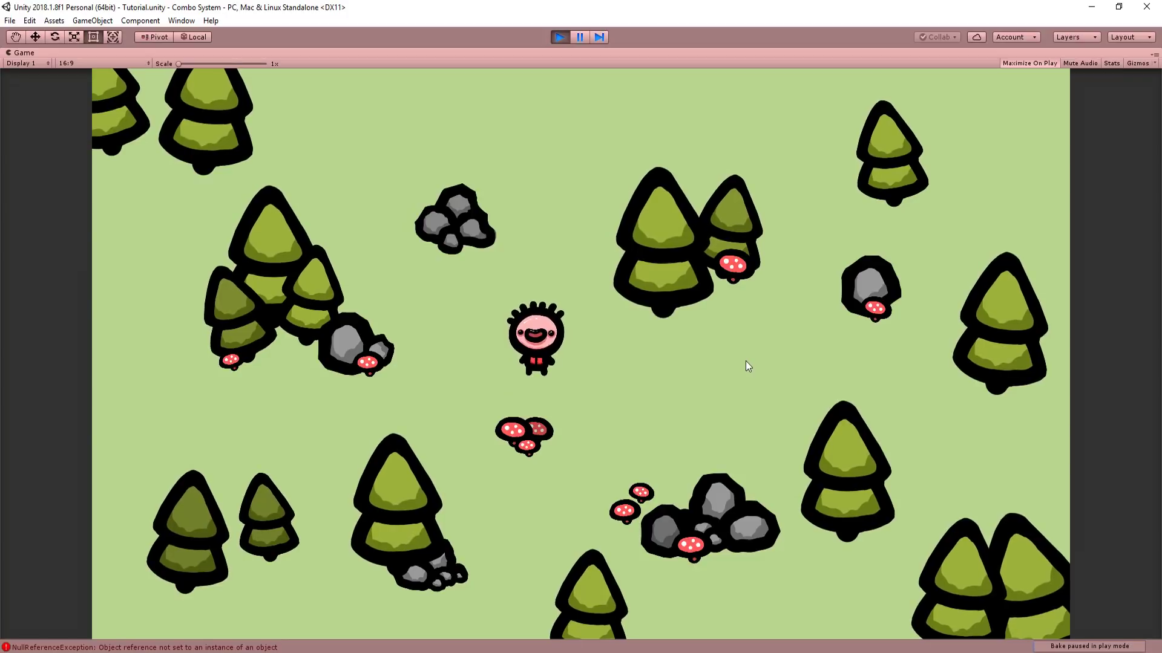
# - Dash the player right, walk back left, then head right, up and down
pyautogui.press('Down')
pyautogui.press('Right')
pyautogui.press('Left')
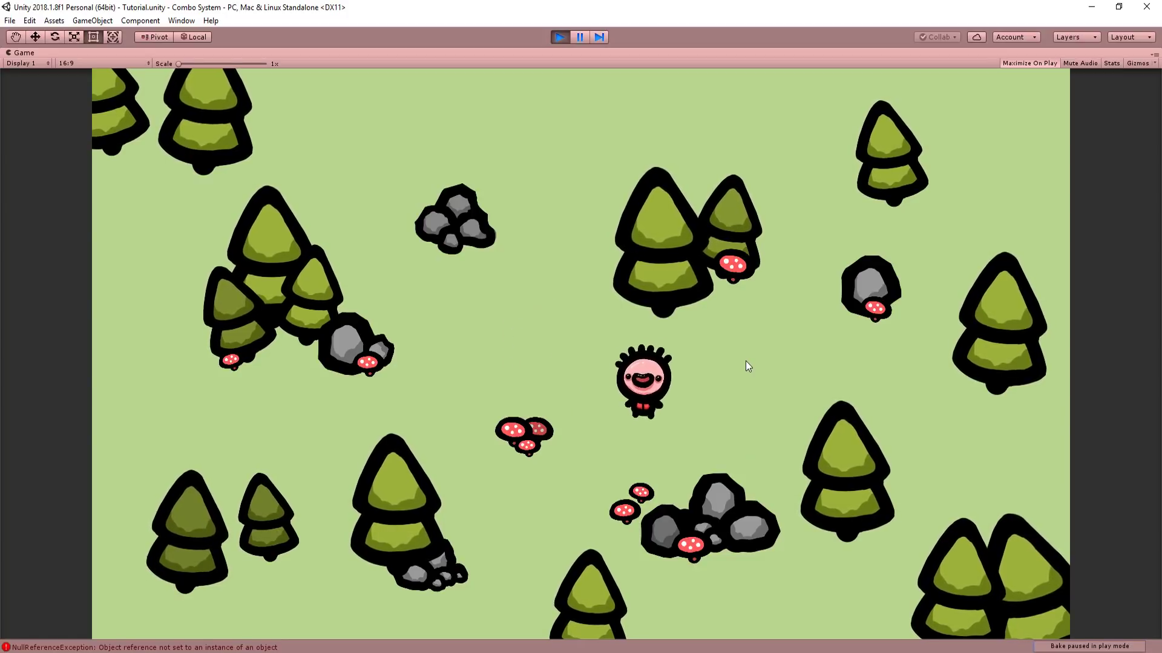
pyautogui.press('Left')
pyautogui.press('Down')
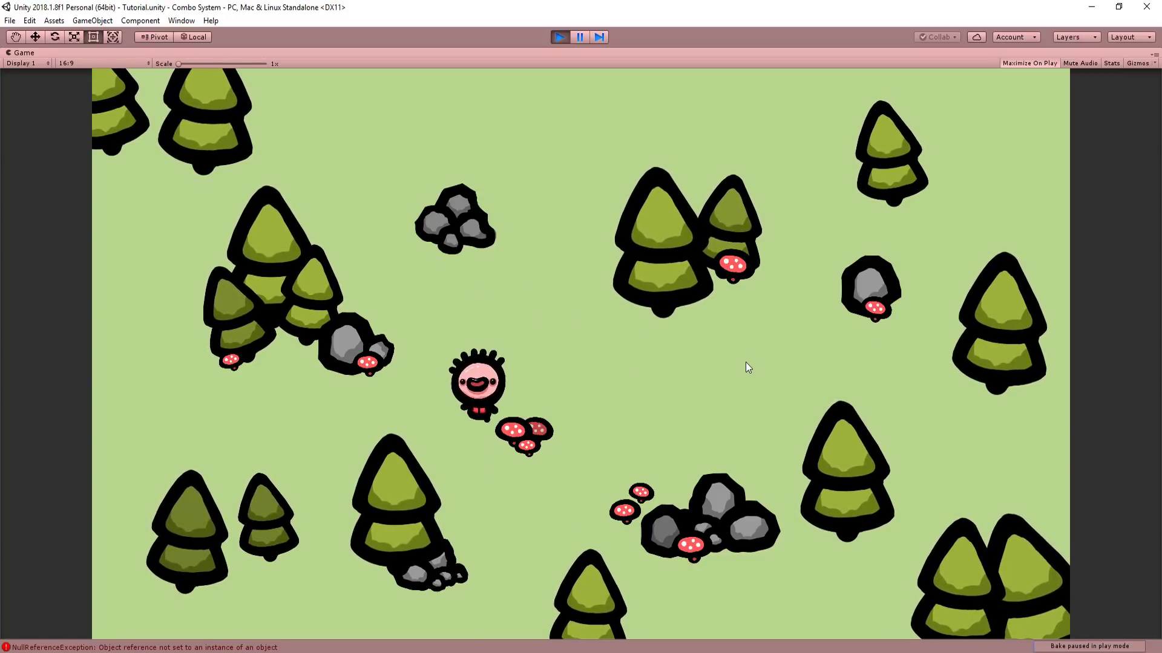
pyautogui.press('Right')
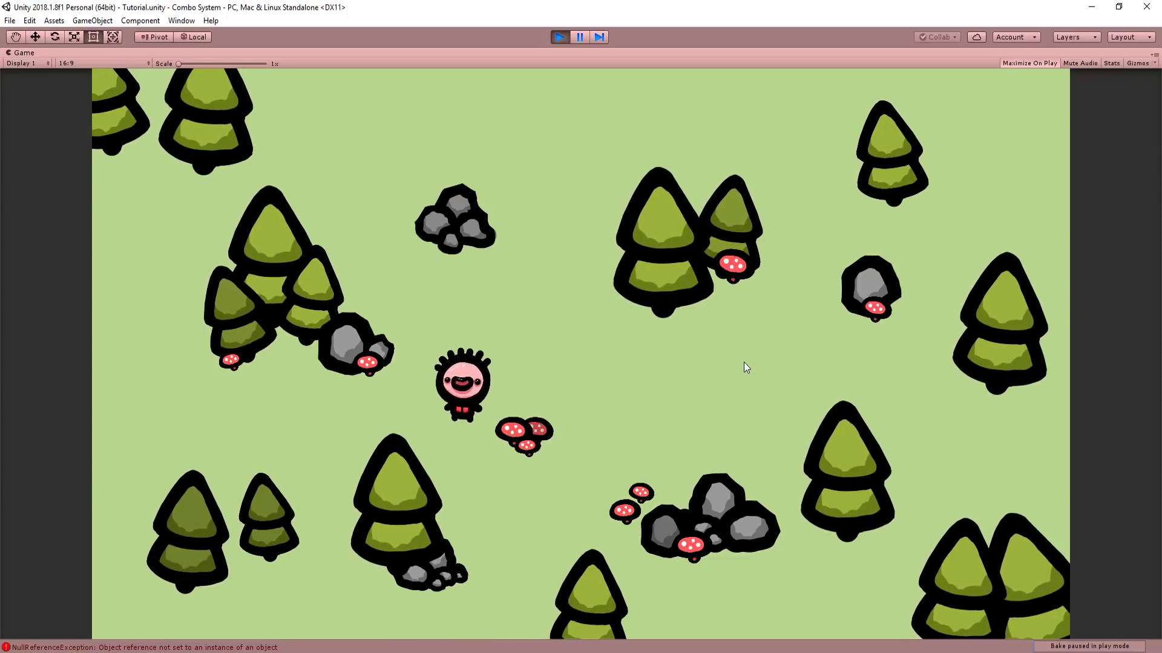
pyautogui.press('Up')
pyautogui.press('Right')
pyautogui.press('Down')
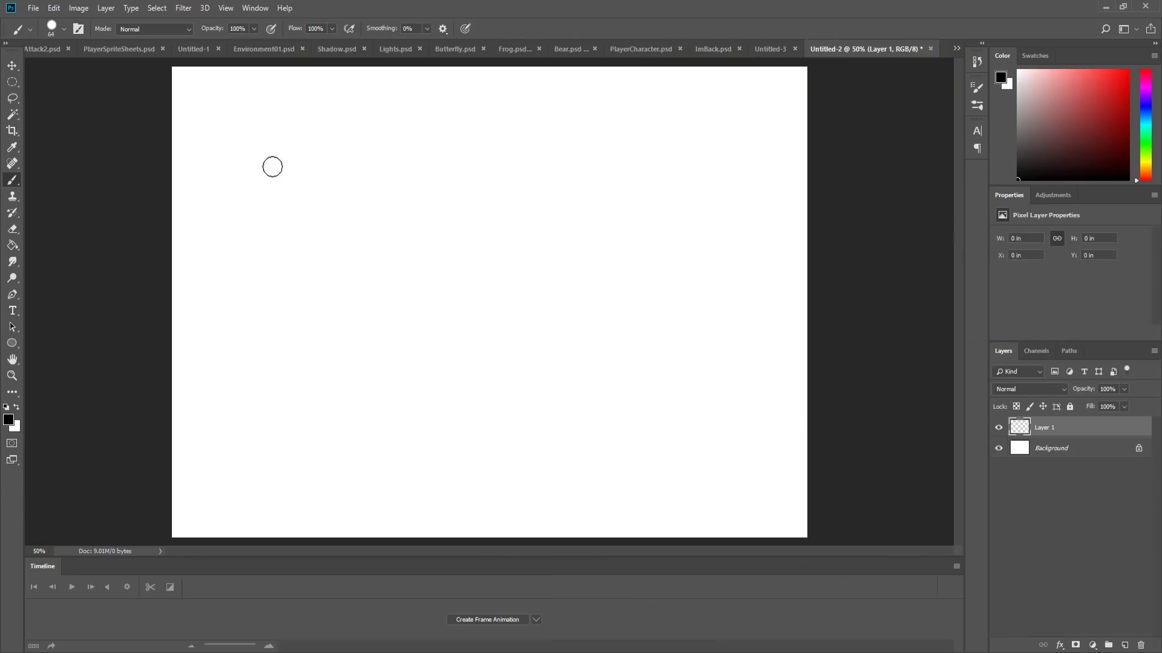
# - Brush rough tree shapes and a triangle onto Layer 1 of the blank canvas
pyautogui.moveTo(272, 165)
pyautogui.mouseDown()
pyautogui.moveTo(629, 315)
pyautogui.moveTo(735, 423)
pyautogui.moveTo(349, 232)
pyautogui.mouseUp()
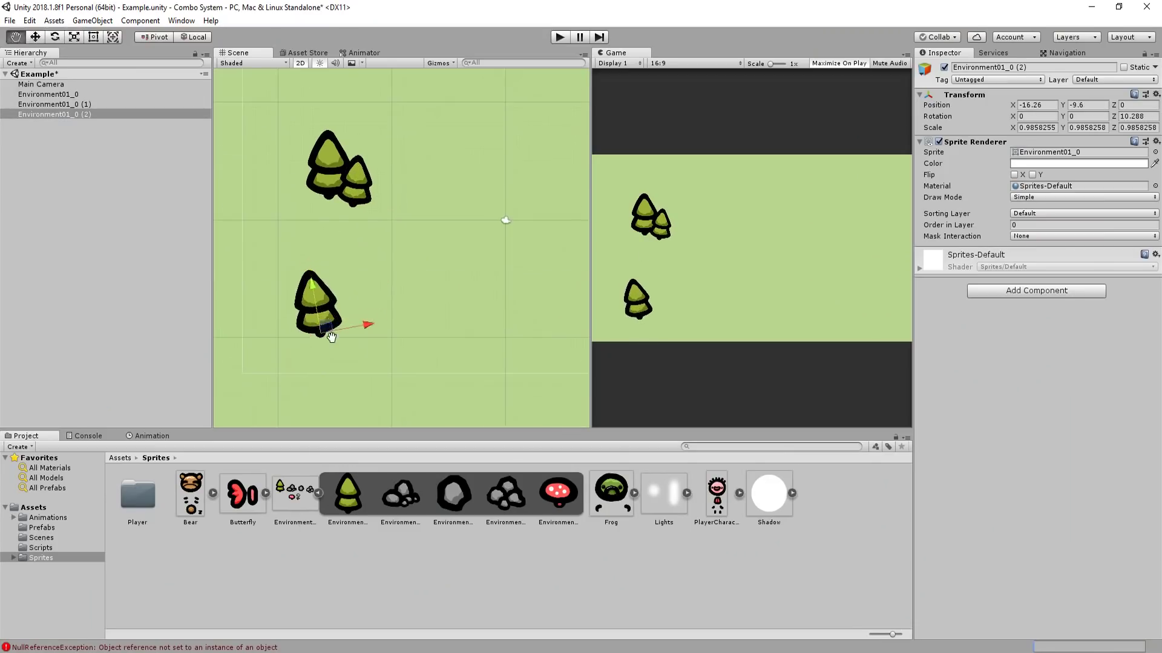
# - Place the Environment01_0 tree sprite and duplicate copies into an upper and a lower row
pyautogui.moveTo(329, 329); pyautogui.dragTo(415, 327)
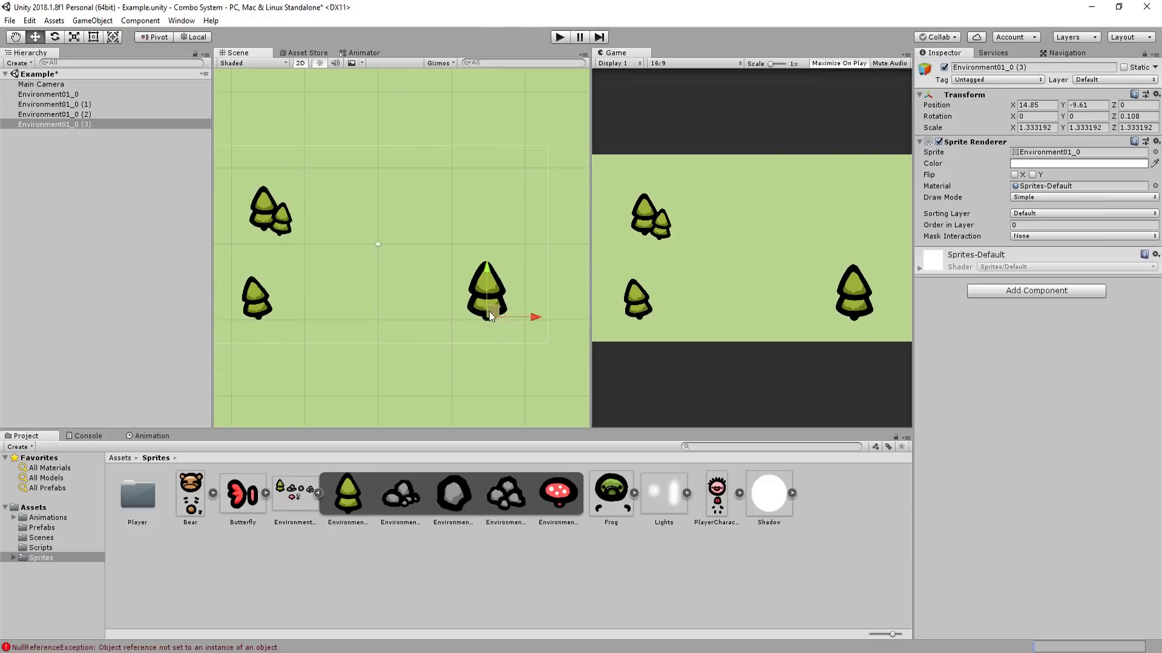
pyautogui.hotkey('ctrl', 'd')
pyautogui.moveTo(495, 300); pyautogui.dragTo(402, 241)
pyautogui.hotkey('ctrl', 'd')
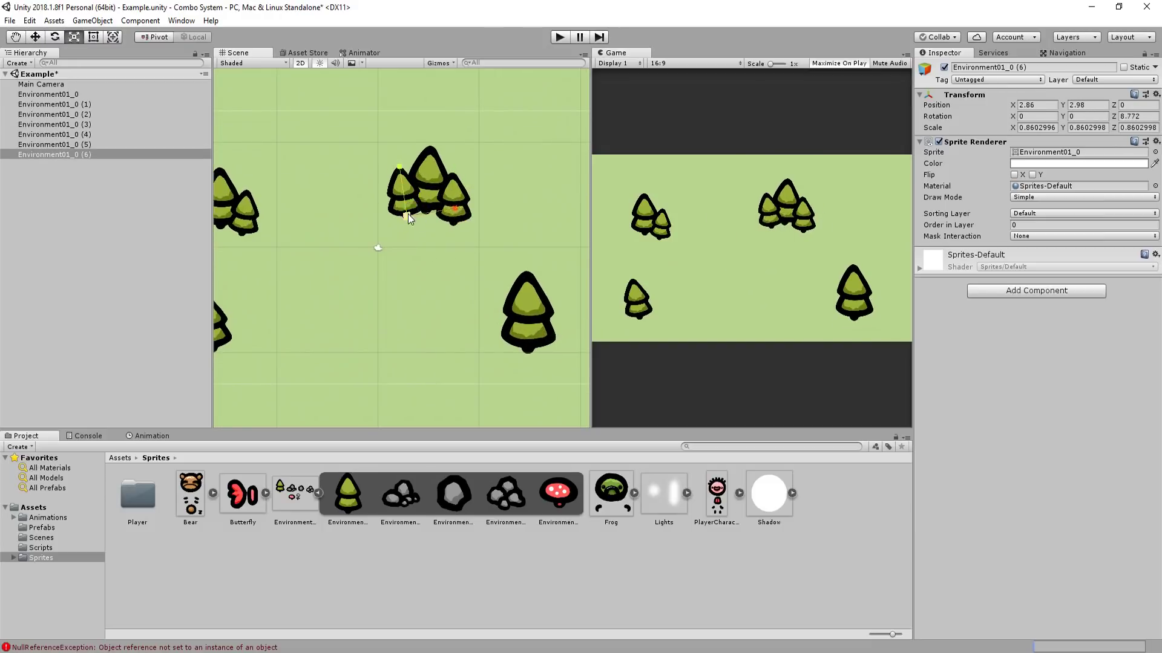
pyautogui.scroll(-3, 407, 213)
pyautogui.hotkey('ctrl', 'd')
pyautogui.moveTo(453, 216); pyautogui.dragTo(430, 302)
pyautogui.hotkey('ctrl', 'd')
# - Shrink, rotate and reposition further tree copies to vary their sizes and tilts
pyautogui.hotkey('ctrl', 'd')
pyautogui.press('w')
pyautogui.moveTo(430, 302); pyautogui.dragTo(389, 360, button='middle')
pyautogui.moveTo(386, 344); pyautogui.dragTo(539, 239)
pyautogui.scroll(1, 546, 361)
pyautogui.hotkey('ctrl', 'd')
pyautogui.press('e')
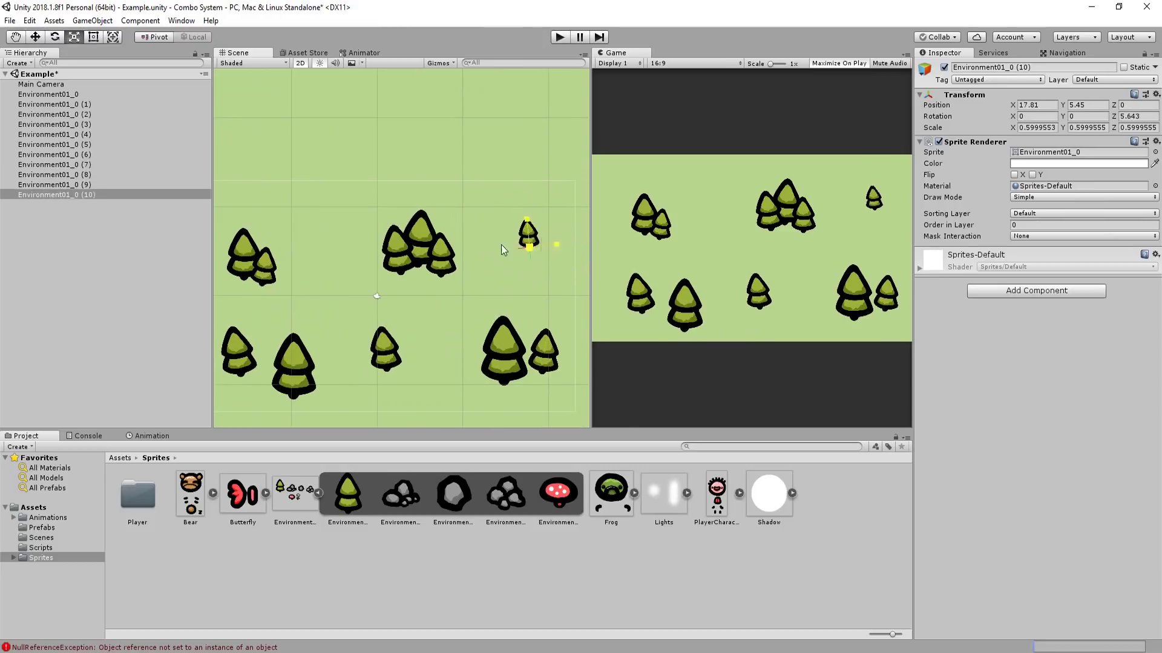
pyautogui.click(437, 318)
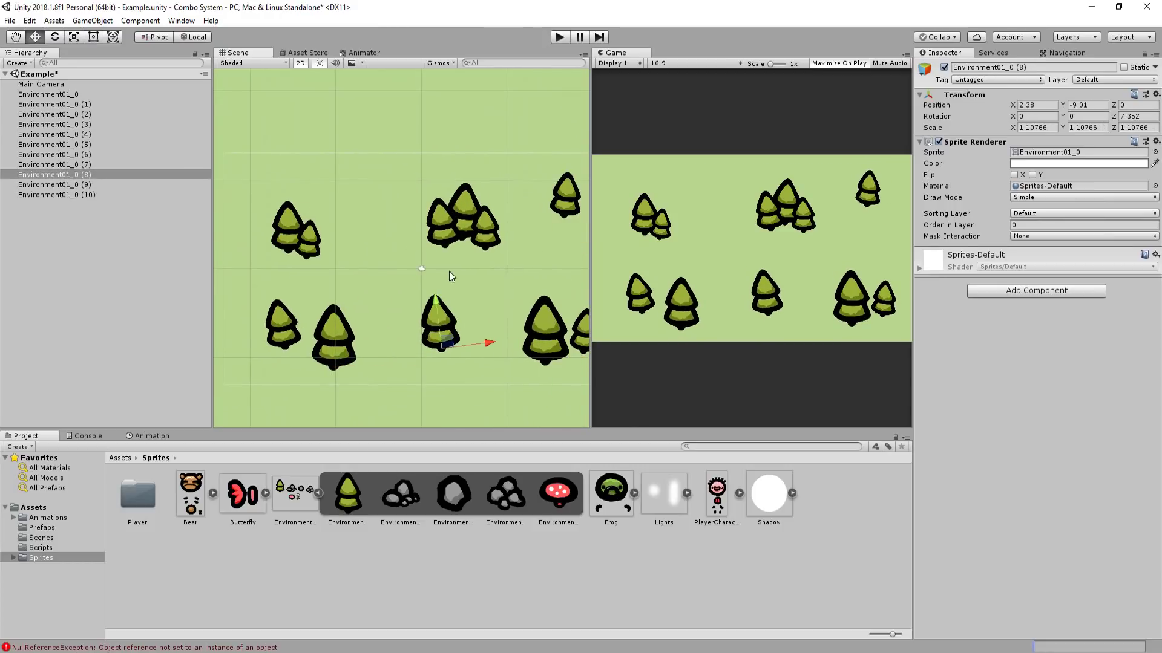
pyautogui.moveTo(449, 271); pyautogui.dragTo(433, 263, button='middle')
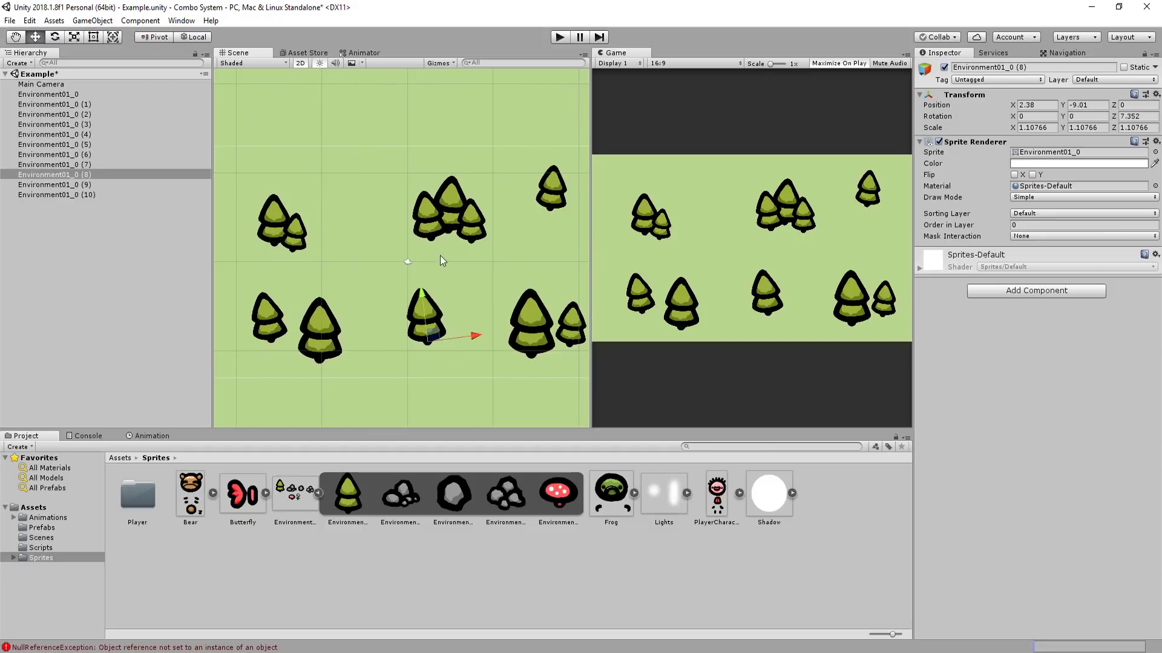
# - Tint the first tree light grey DEDEDE and the top-middle tree pale pink F1D2D2
pyautogui.click(1065, 163)
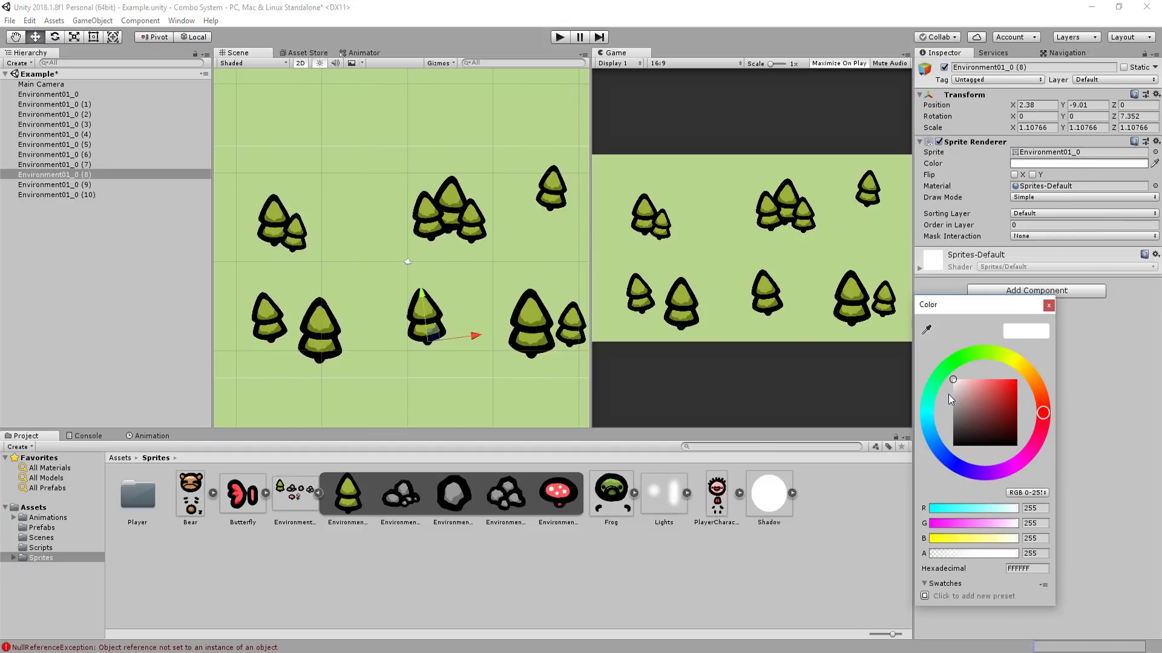
pyautogui.click(1048, 306)
pyautogui.click(1040, 163)
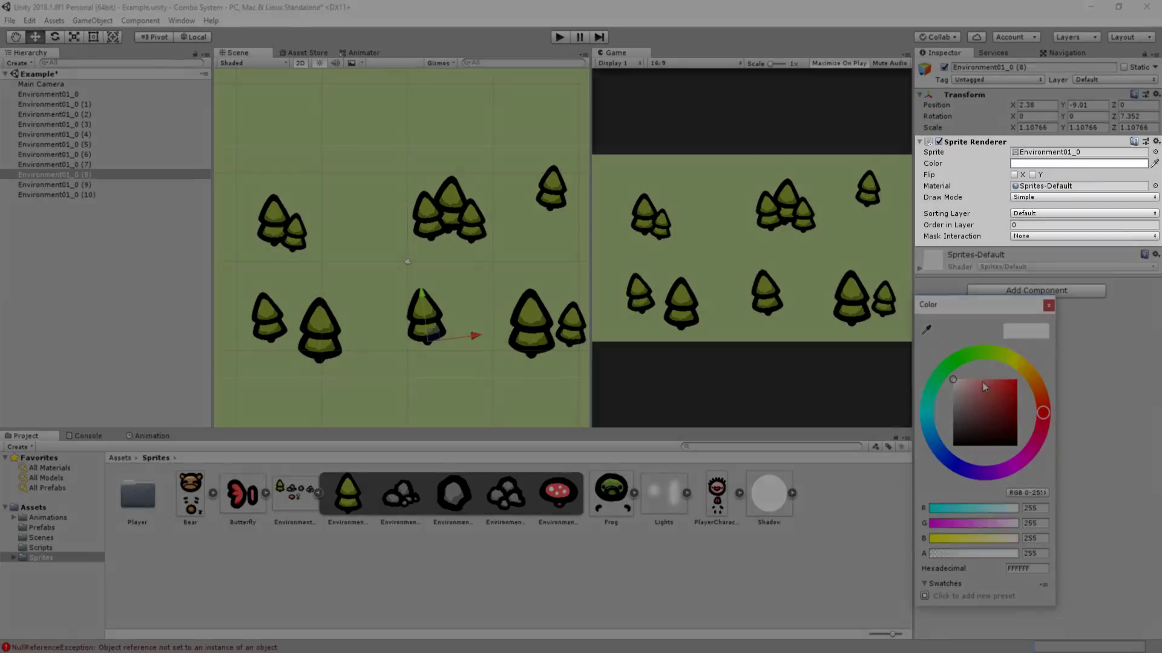
pyautogui.click(951, 390)
pyautogui.click(457, 188)
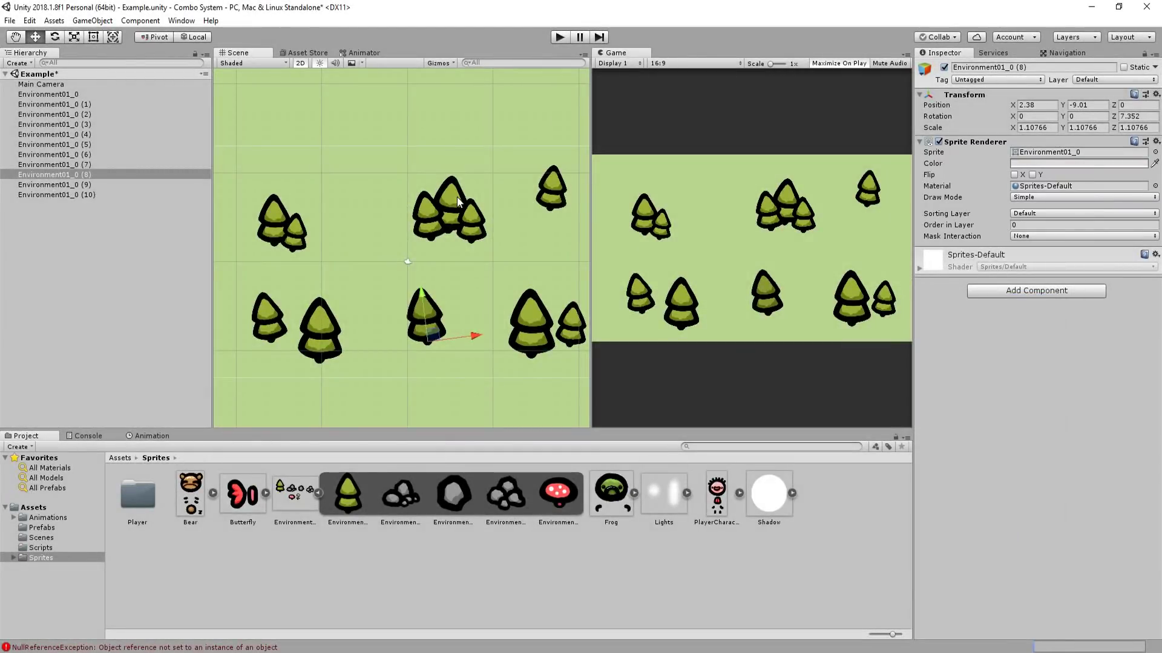
pyautogui.click(457, 188)
pyautogui.click(1039, 164)
pyautogui.click(961, 384)
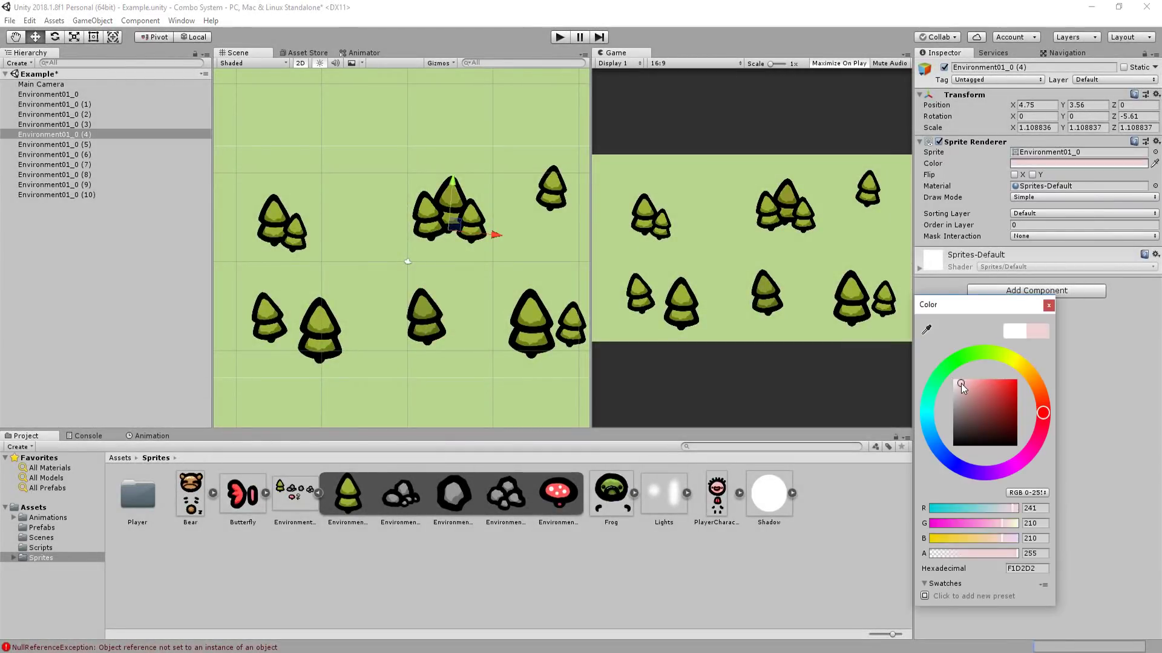
pyautogui.click(269, 239)
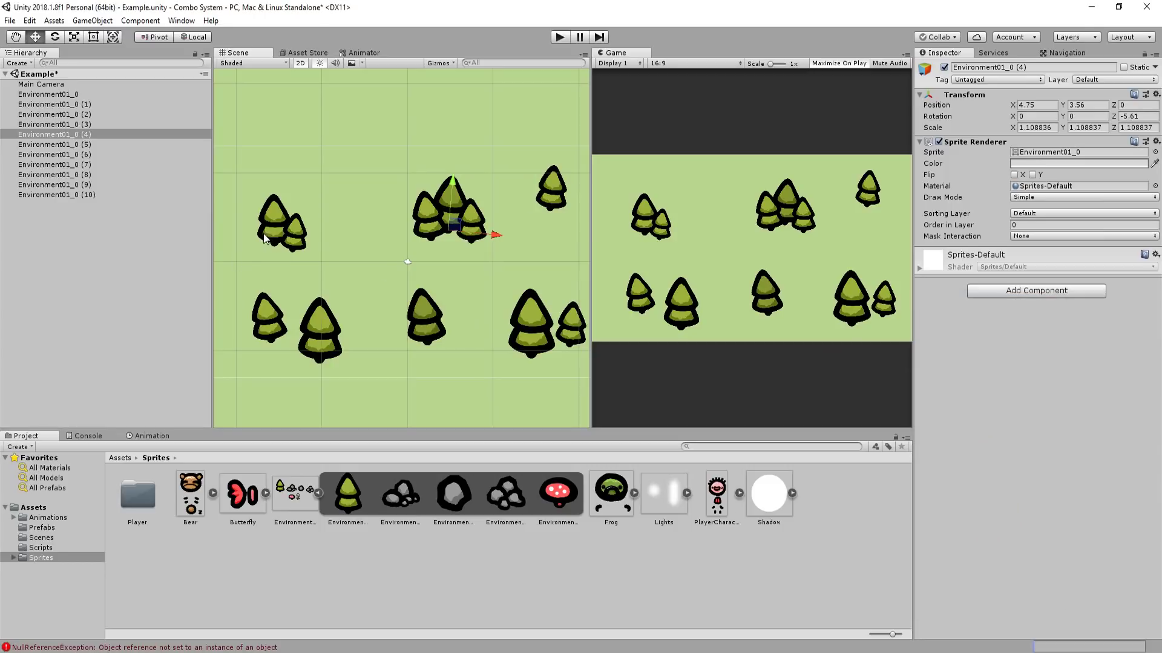
# - Tint the top-left tree grey BFBFBF and the right tree darker grey ABABAB
pyautogui.click(266, 237)
pyautogui.click(1036, 167)
pyautogui.click(953, 396)
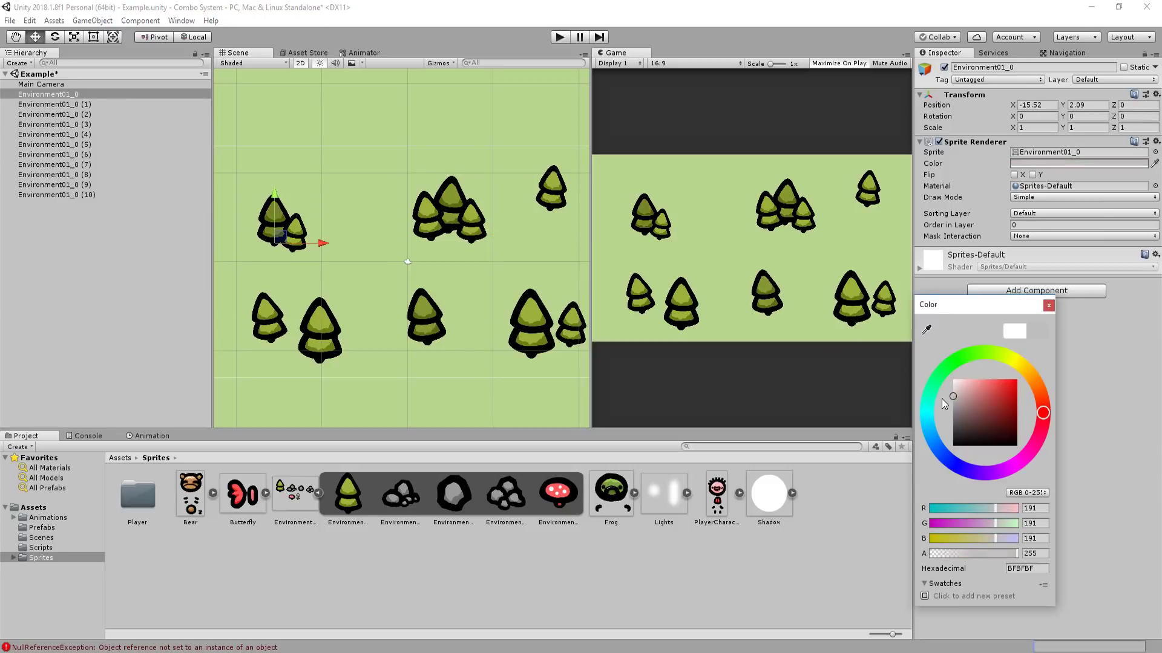
pyautogui.click(556, 321)
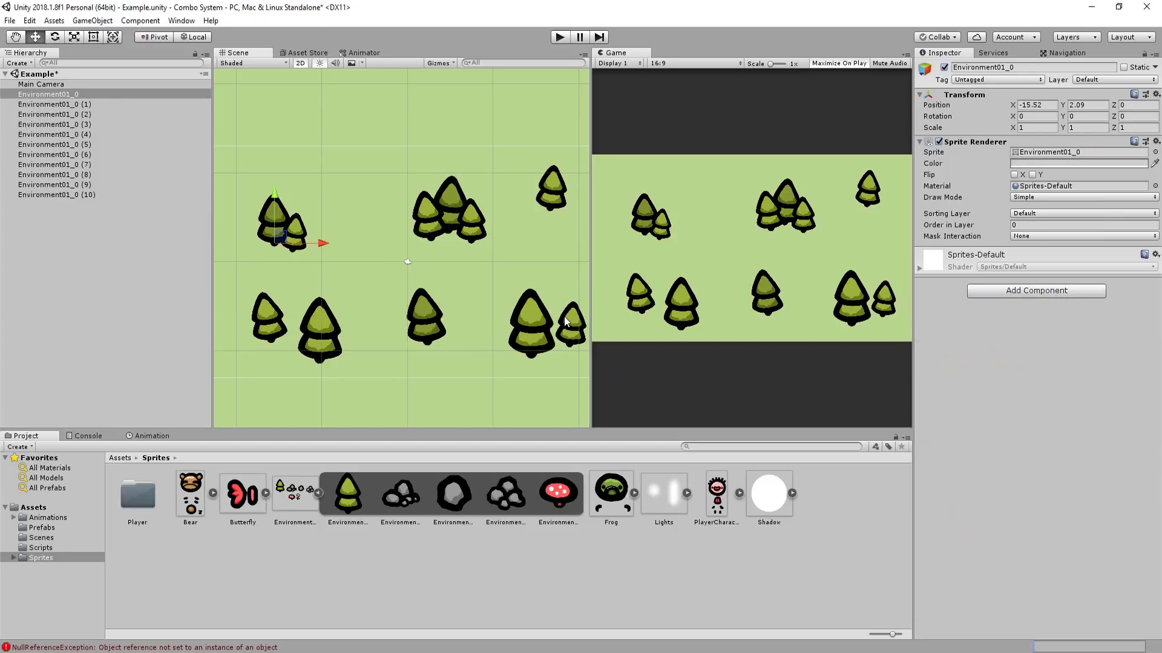
pyautogui.click(557, 321)
pyautogui.click(1020, 166)
pyautogui.moveTo(951, 419); pyautogui.dragTo(950, 407)
pyautogui.moveTo(457, 253); pyautogui.dragTo(357, 254, button='middle')
# - Keep the large lower-left tree white, then preview the forest in an enlarged Game view
pyautogui.click(319, 307)
pyautogui.click(1050, 164)
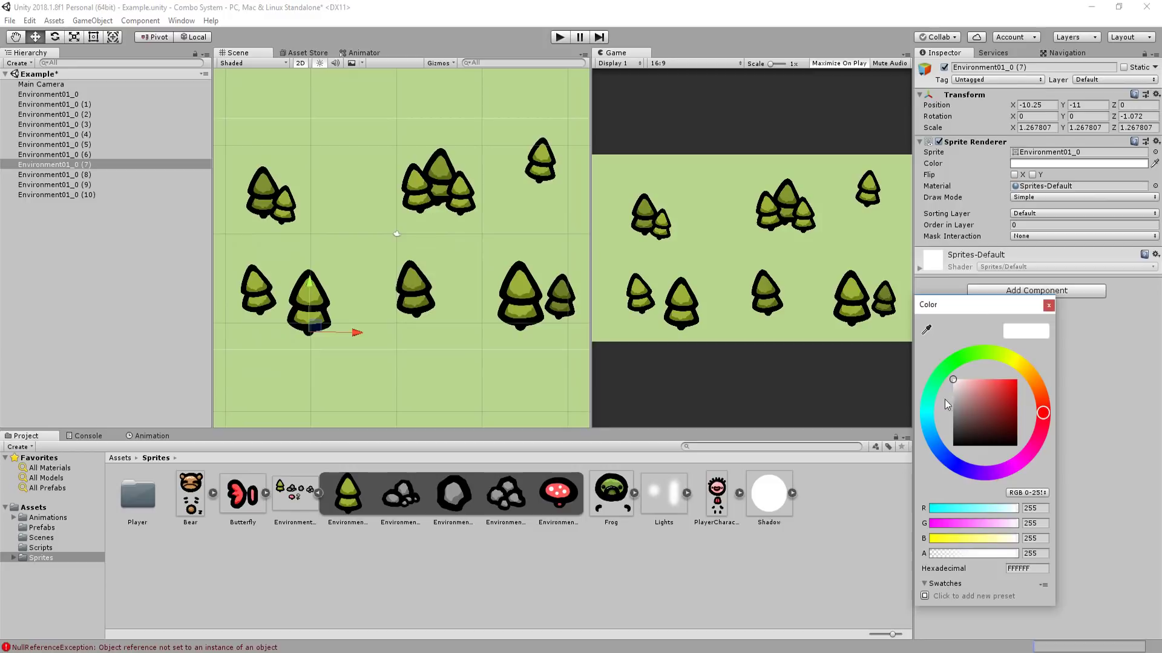
pyautogui.moveTo(962, 406); pyautogui.dragTo(955, 416)
pyautogui.click(803, 326)
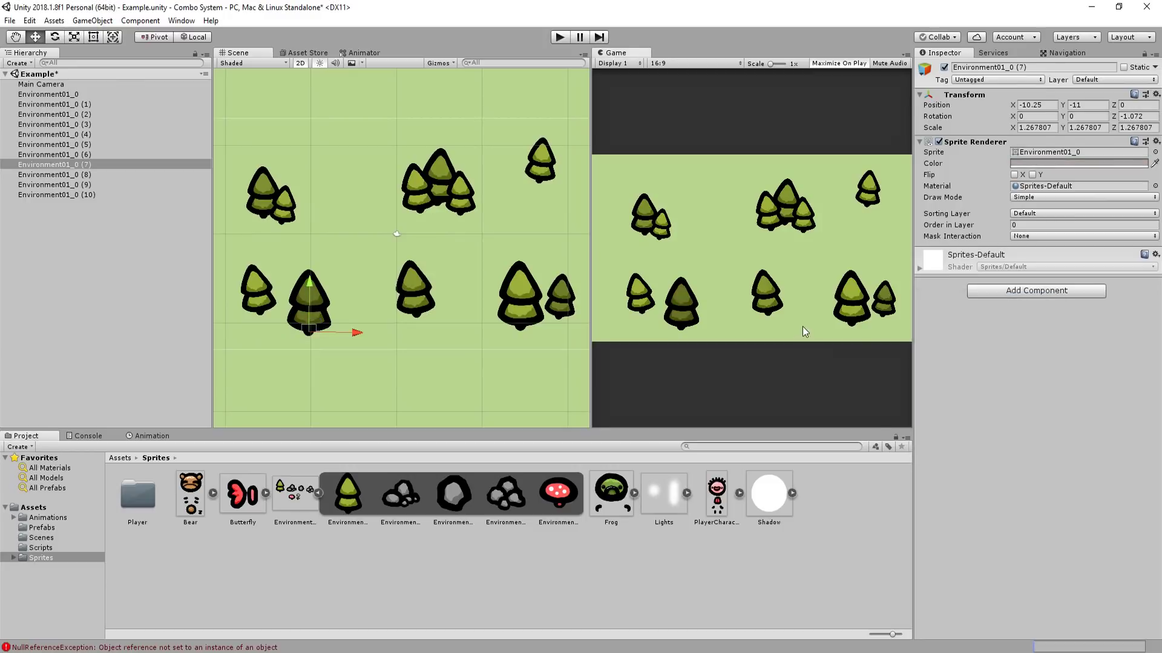
pyautogui.hotkey('shift', 'space')
pyautogui.hotkey('shift', 'space')
pyautogui.press('t')
pyautogui.moveTo(420, 395); pyautogui.dragTo(436, 398, button='middle')
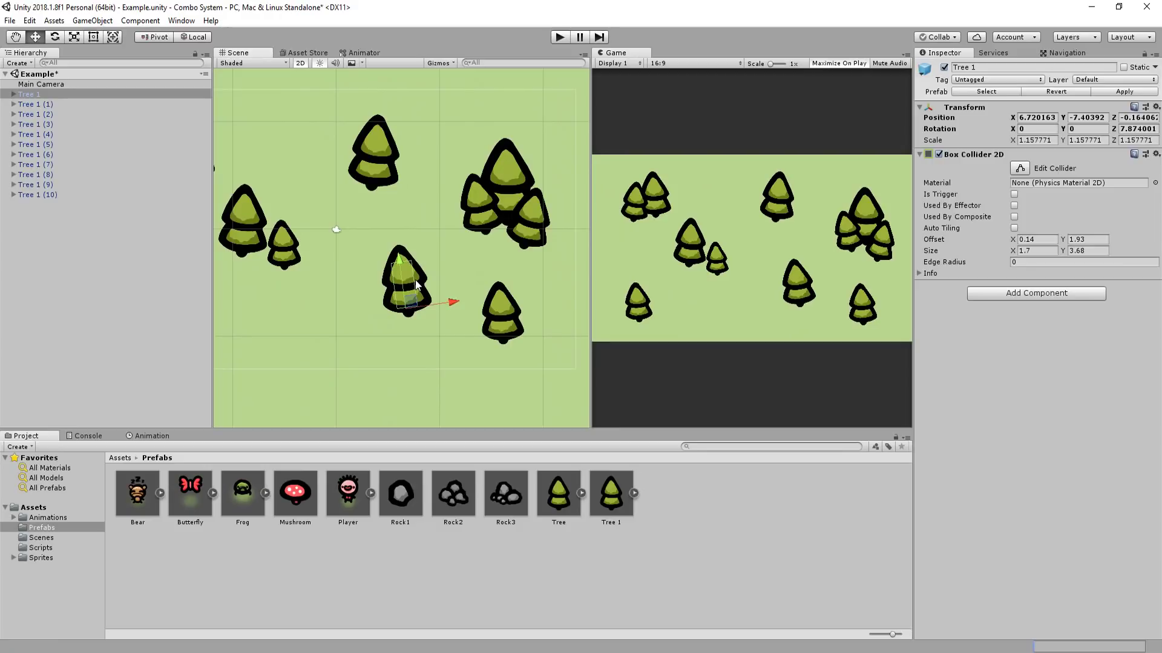
# - Select other trees in the Hierarchy to verify their 2.75 × 5.57 Box Collider 2D
pyautogui.scroll(1, 415, 279)
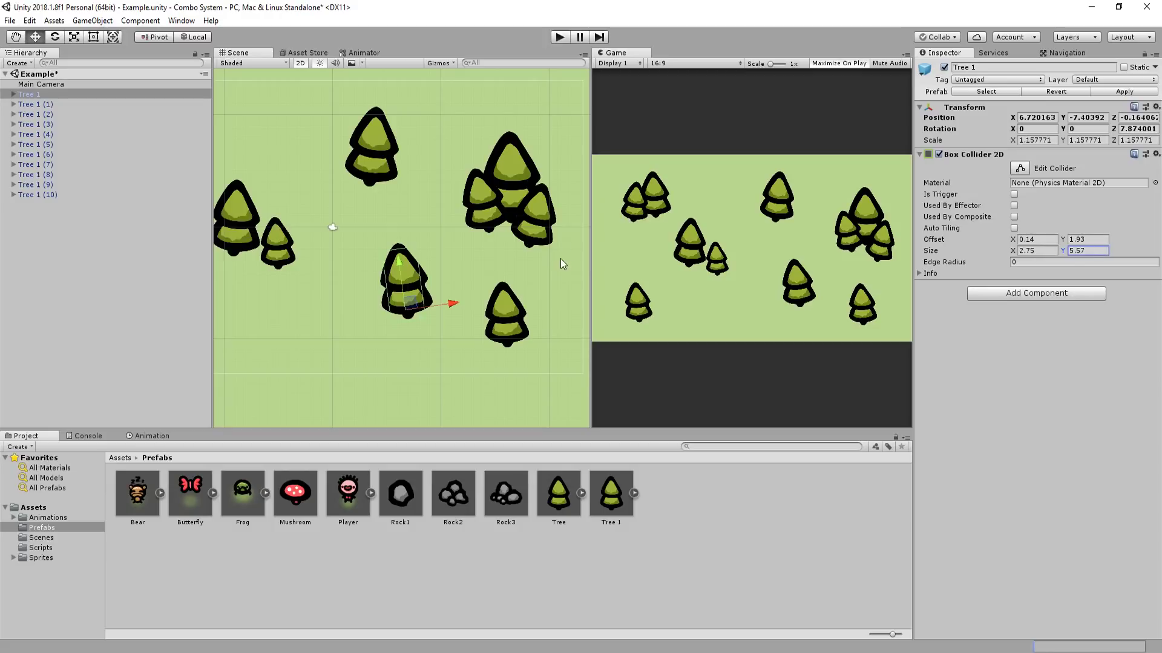
pyautogui.click(63, 115)
pyautogui.moveTo(375, 175)
pyautogui.mouseDown()
pyautogui.moveTo(404, 192)
pyautogui.moveTo(378, 194)
pyautogui.mouseUp()
pyautogui.scroll(1, 404, 193)
pyautogui.press('w')
pyautogui.click(37, 155)
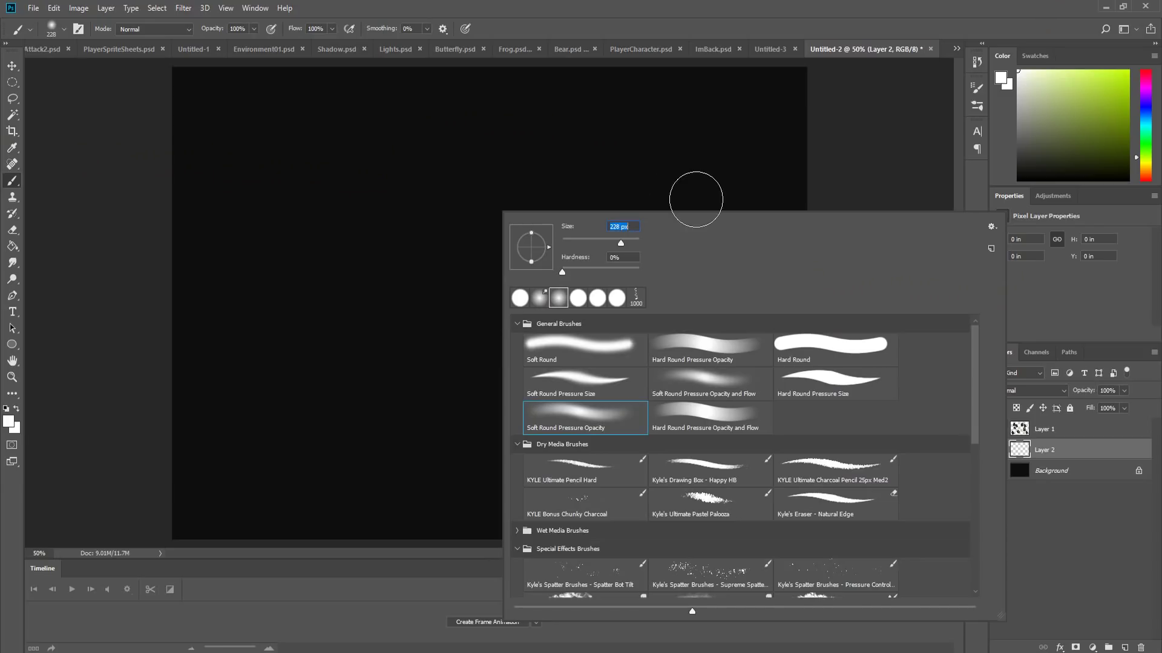
# - With the 228 px Soft Round brush, paint a white vertical stroke, undo it and repaint
pyautogui.click(694, 200)
pyautogui.click(271, 202)
pyautogui.moveTo(463, 163); pyautogui.dragTo(458, 429)
pyautogui.hotkey('ctrl', 'z')
pyautogui.moveTo(481, 200); pyautogui.dragTo(475, 384)
pyautogui.moveTo(475, 384); pyautogui.dragTo(461, 433)
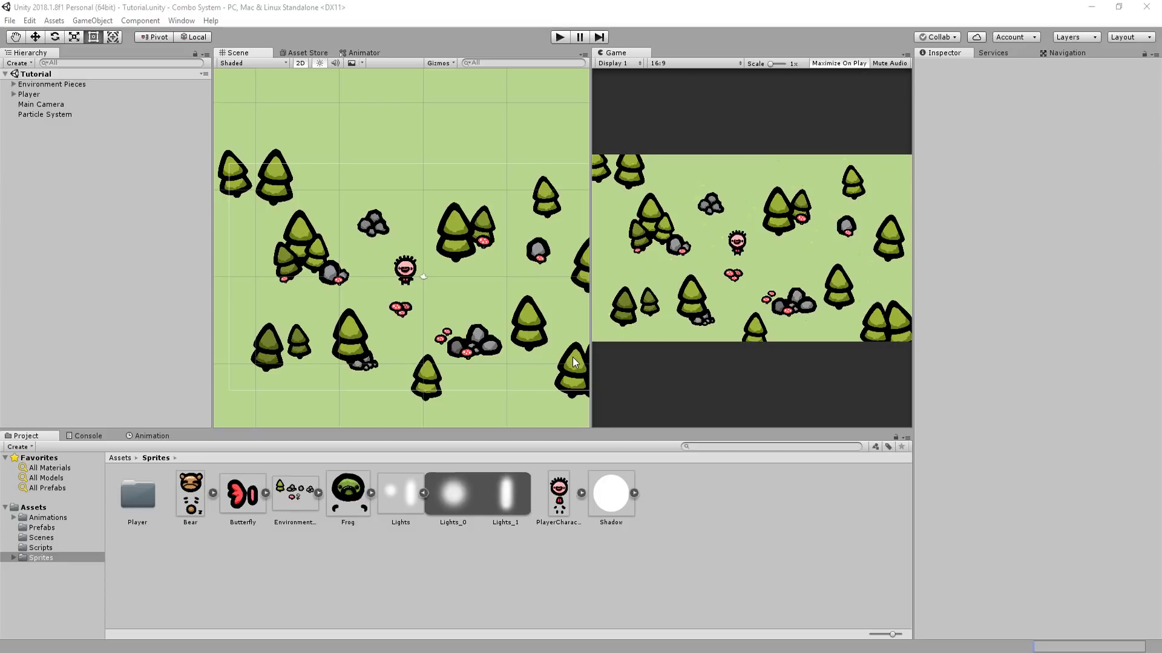
# - Place a Lights_1 beam at Order in Layer 100 and stretch it into a diagonal
pyautogui.moveTo(575, 362); pyautogui.dragTo(503, 348, button='middle')
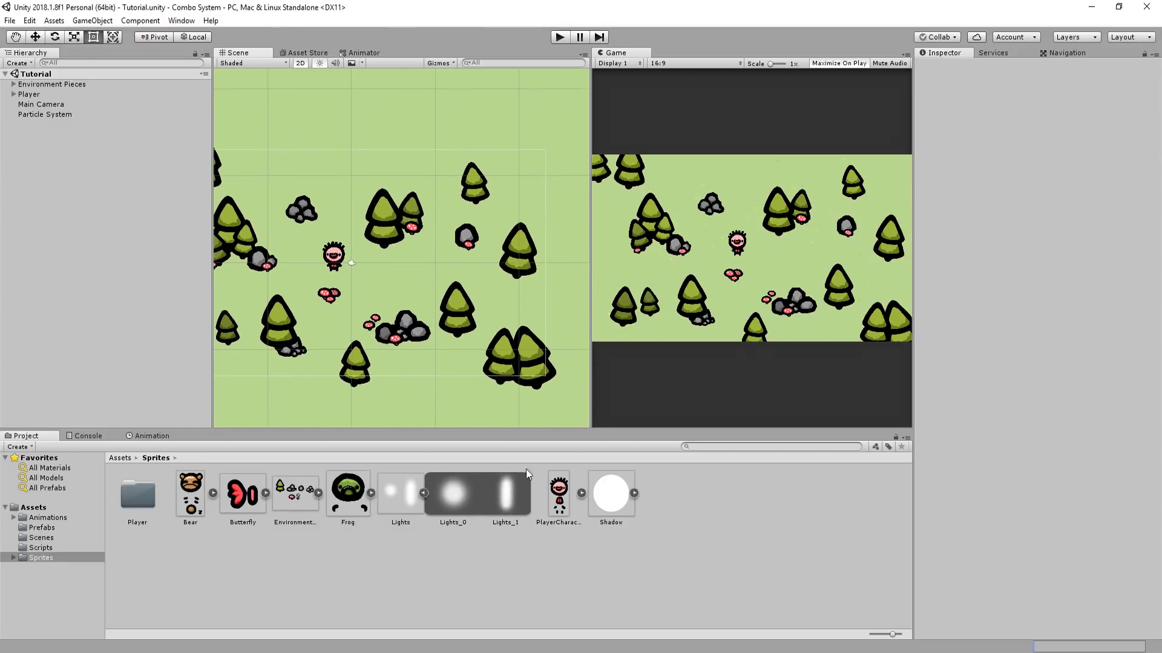
pyautogui.moveTo(481, 169); pyautogui.dragTo(478, 170)
pyautogui.scroll(2, 478, 228)
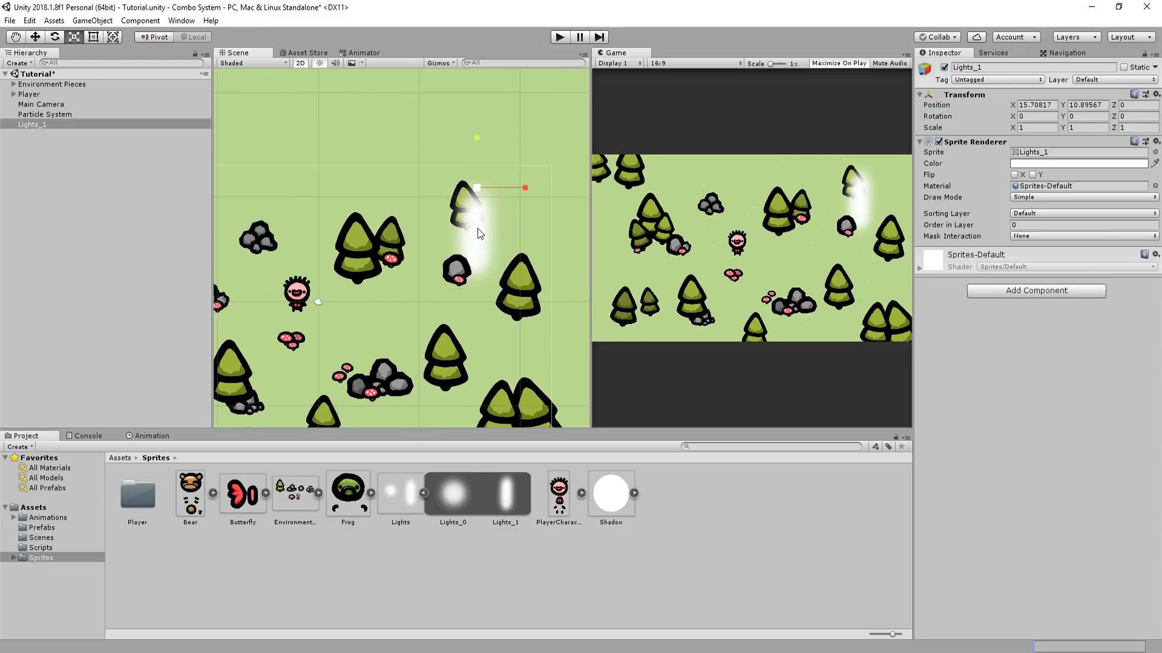
pyautogui.click(1036, 224)
pyautogui.write('100')
pyautogui.press('Return')
pyautogui.moveTo(514, 267); pyautogui.dragTo(518, 268, button='middle')
pyautogui.scroll(-2, 518, 268)
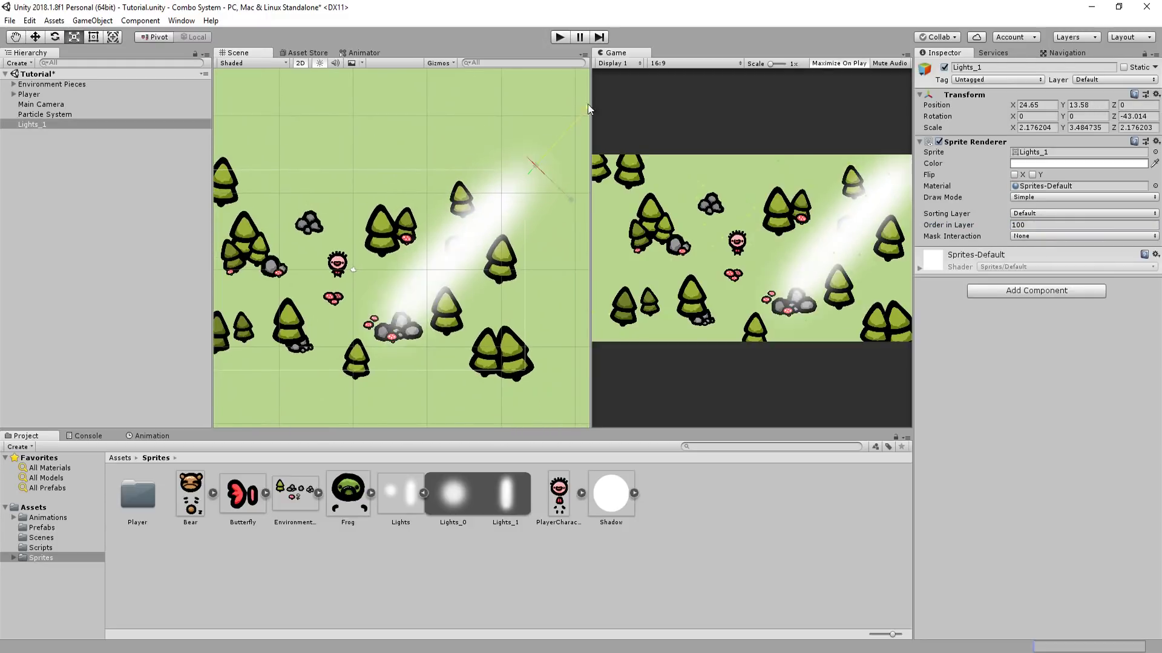
# - Tint the beam yellow-orange FFB100 with low alpha and duplicate it
pyautogui.click(1078, 163)
pyautogui.click(999, 372)
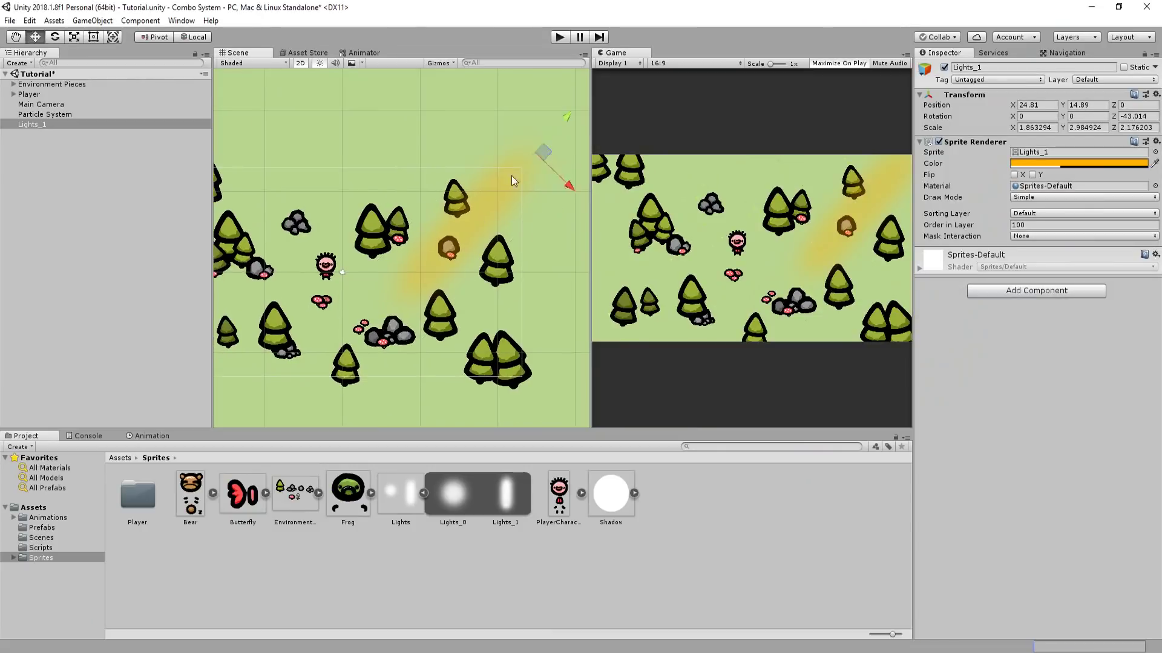
pyautogui.hotkey('ctrl', 'd')
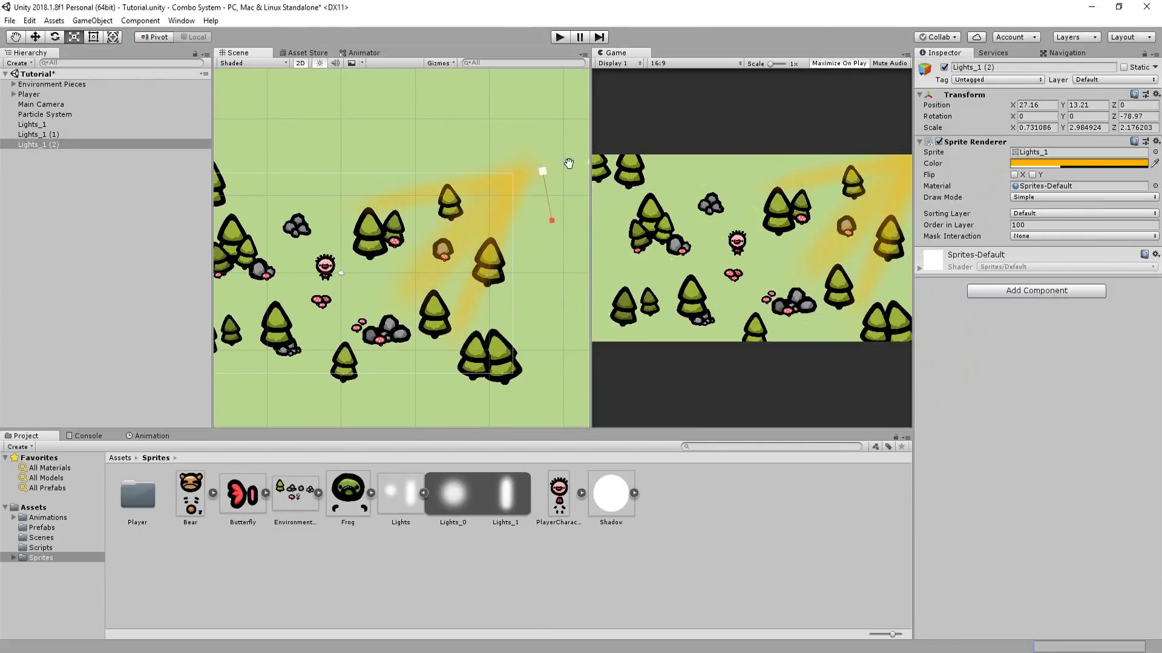
# - Play-test the lit scene, walking the character around, then stop play mode
pyautogui.hotkey('ctrl', 'p')
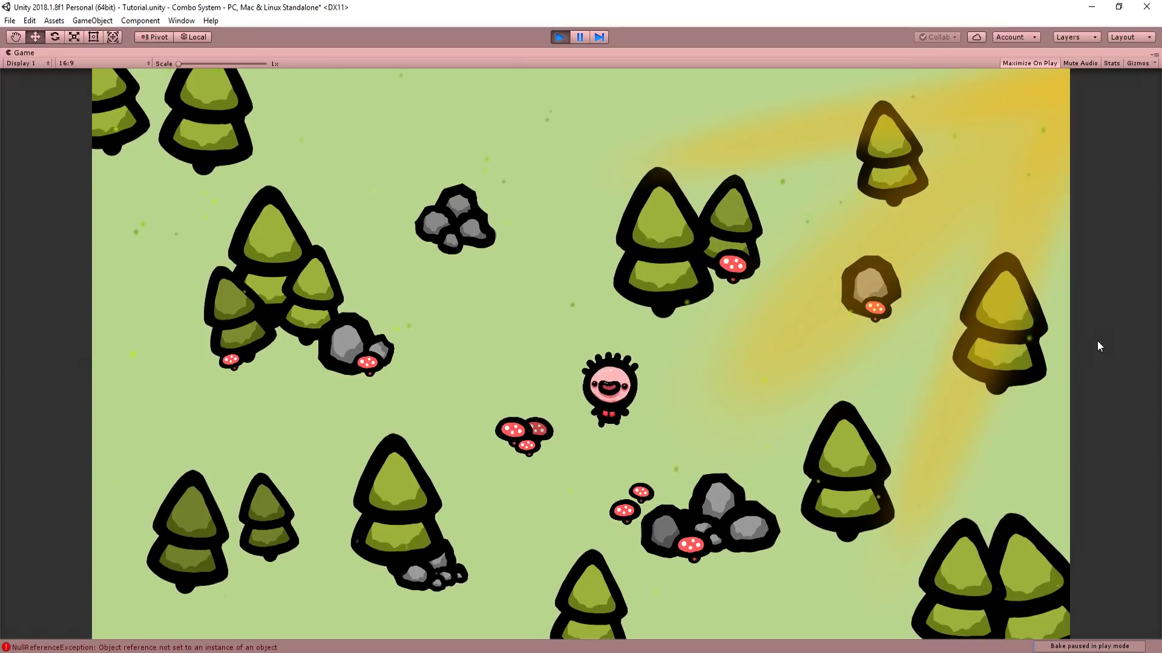
pyautogui.press('a')
pyautogui.press('d')
pyautogui.press('s')
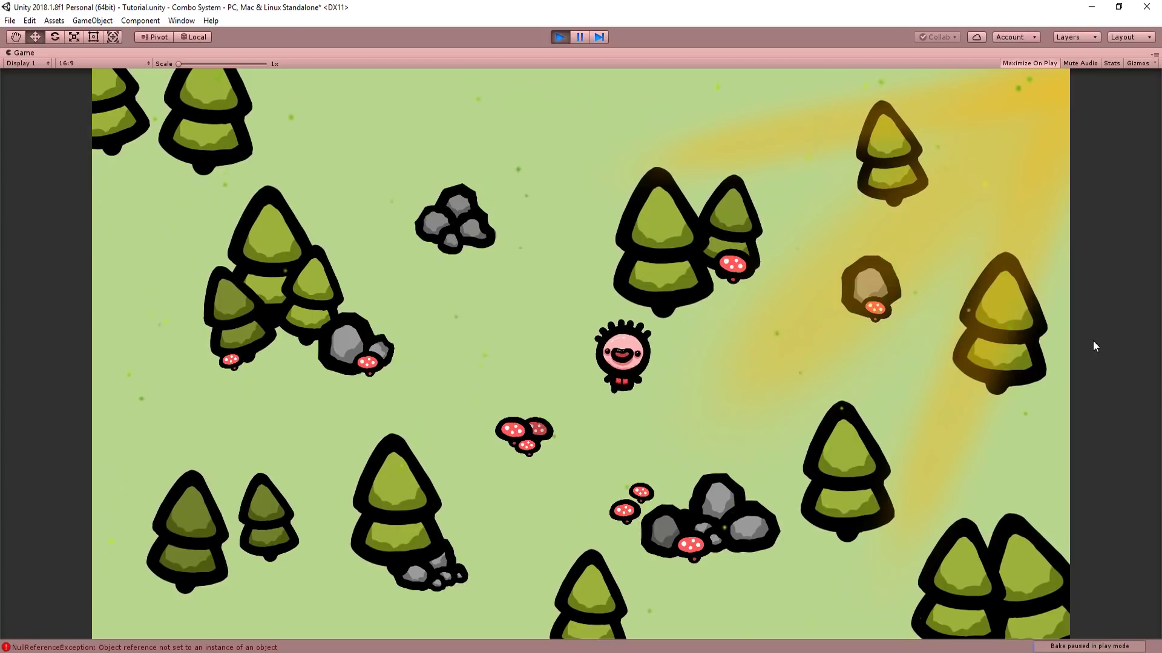
pyautogui.press('s')
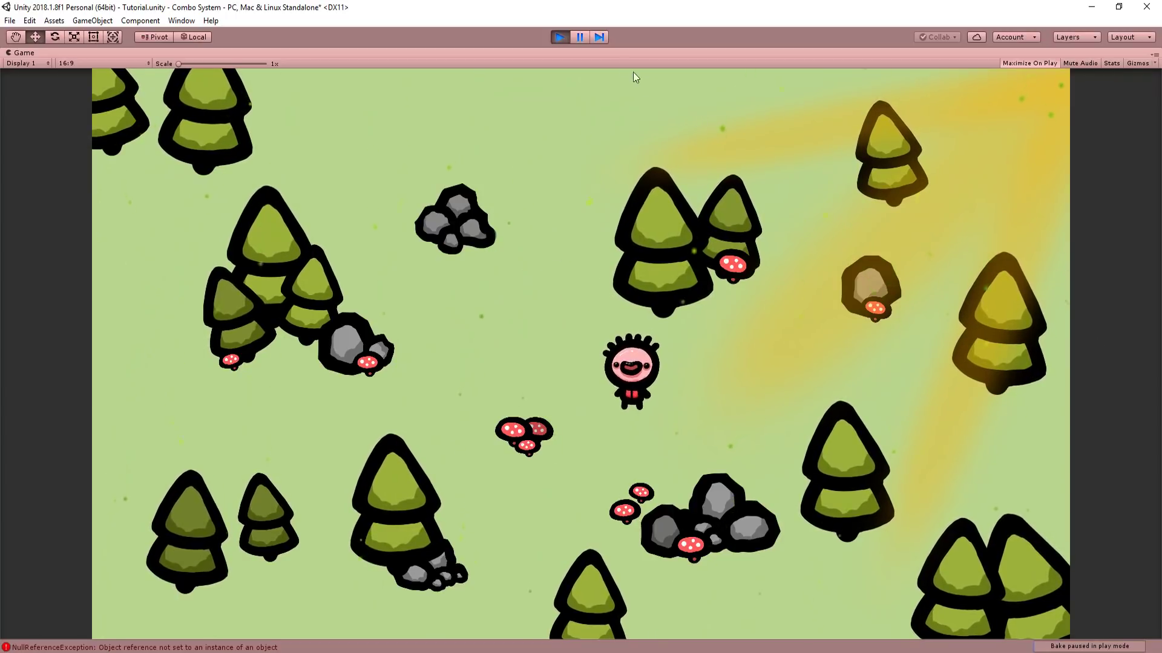
pyautogui.click(559, 37)
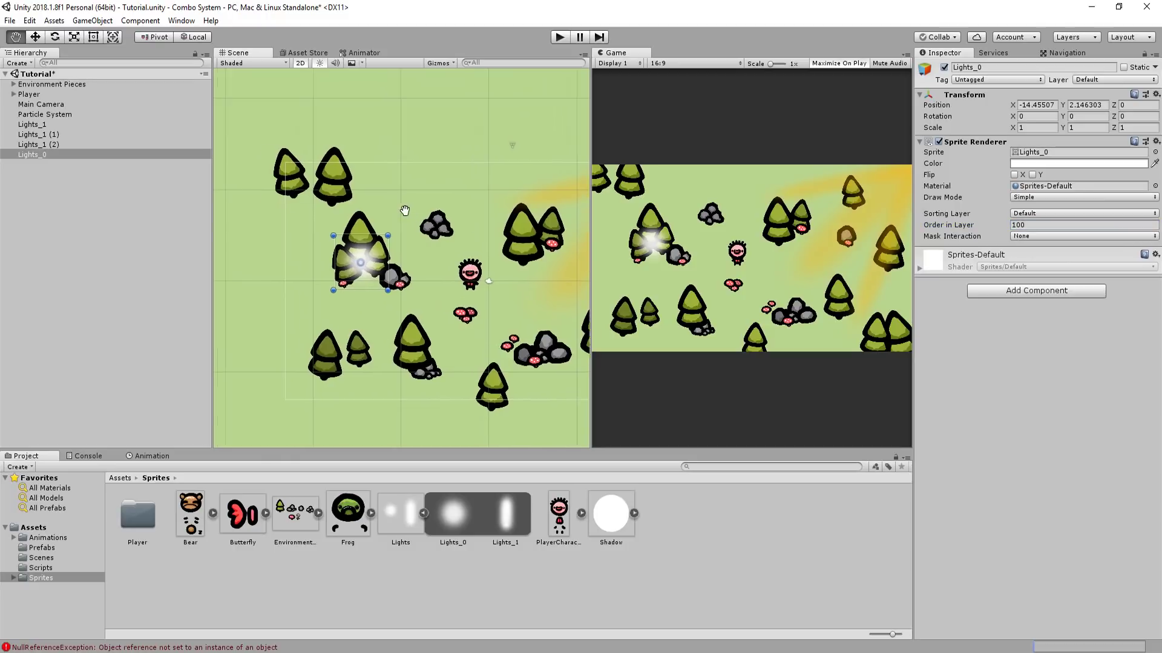
# - Color the Lights_0 glow green 7DBA00 with alpha 121
pyautogui.scroll(3, 333, 237)
pyautogui.click(1078, 163)
pyautogui.click(998, 355)
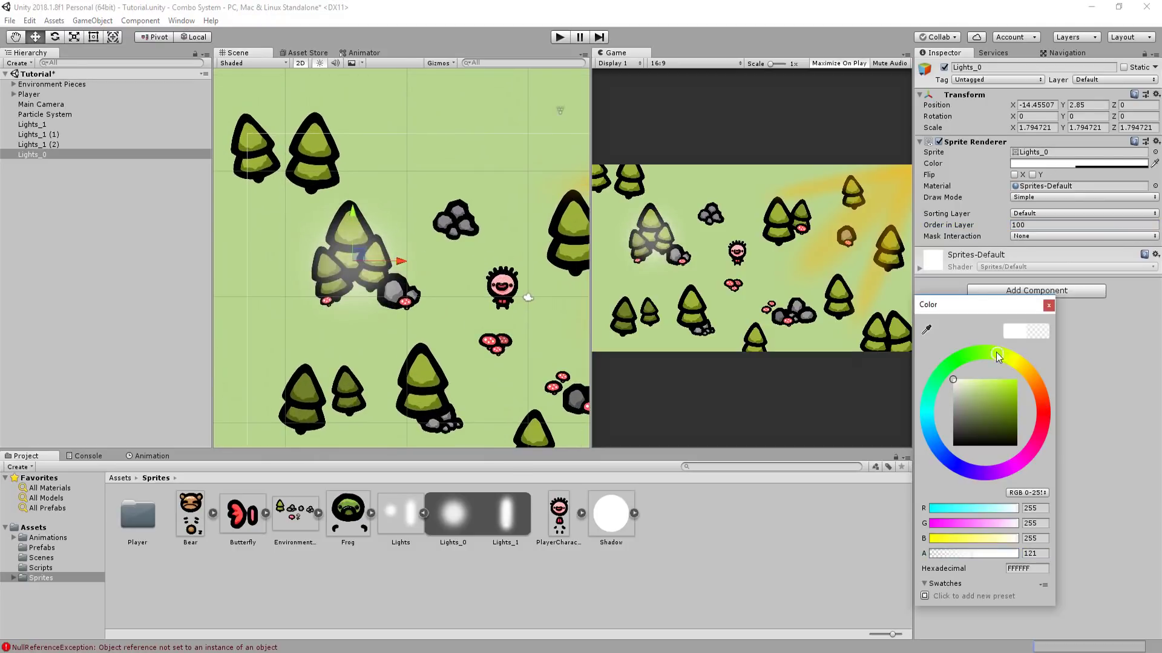
pyautogui.click(1016, 379)
pyautogui.click(1018, 408)
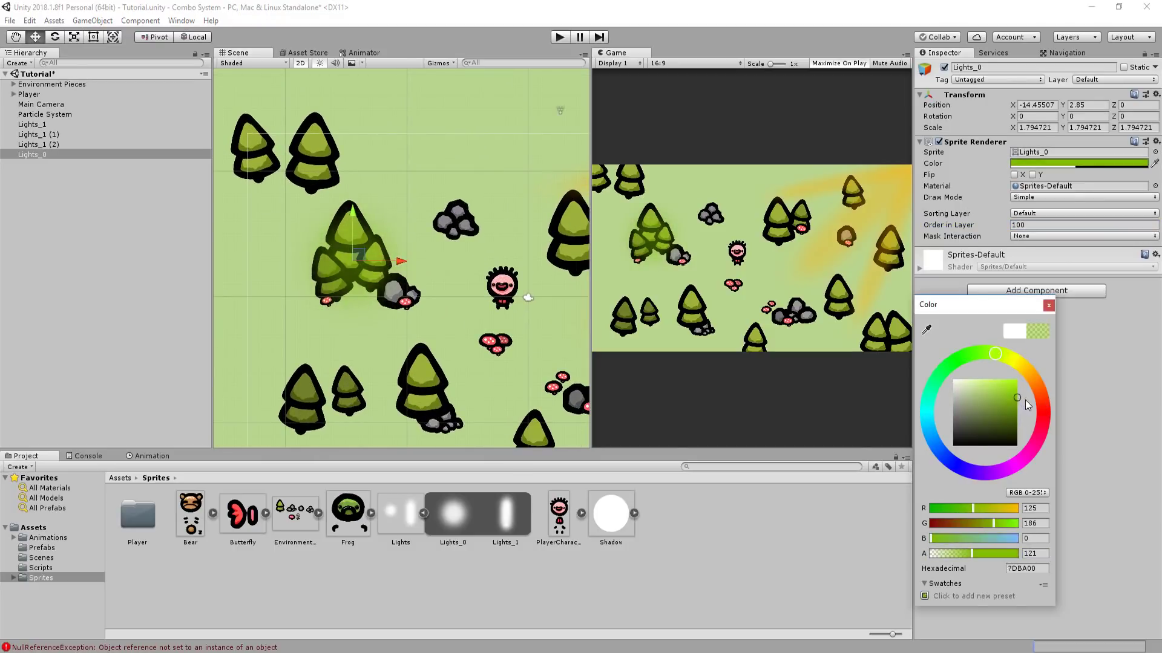
pyautogui.moveTo(1025, 400)
pyautogui.mouseDown()
pyautogui.moveTo(1000, 397)
pyautogui.moveTo(1023, 393)
pyautogui.mouseUp()
pyautogui.click(834, 326)
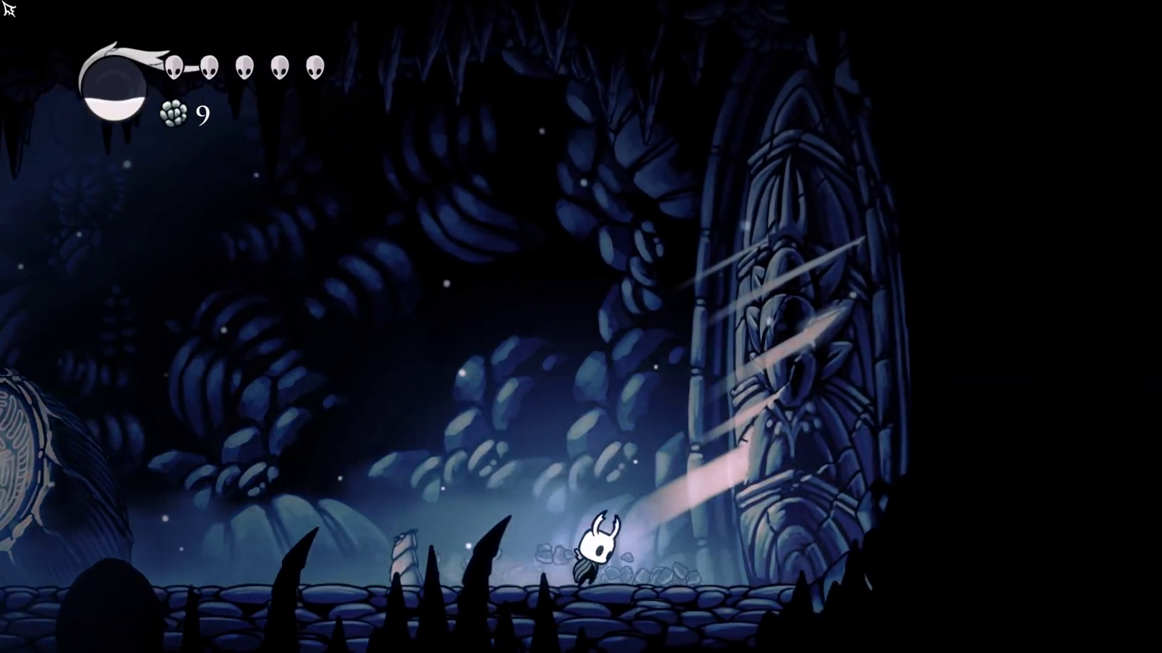
pyautogui.press('z')
pyautogui.press('x')
pyautogui.press('x')
pyautogui.press('z')
pyautogui.press('x')
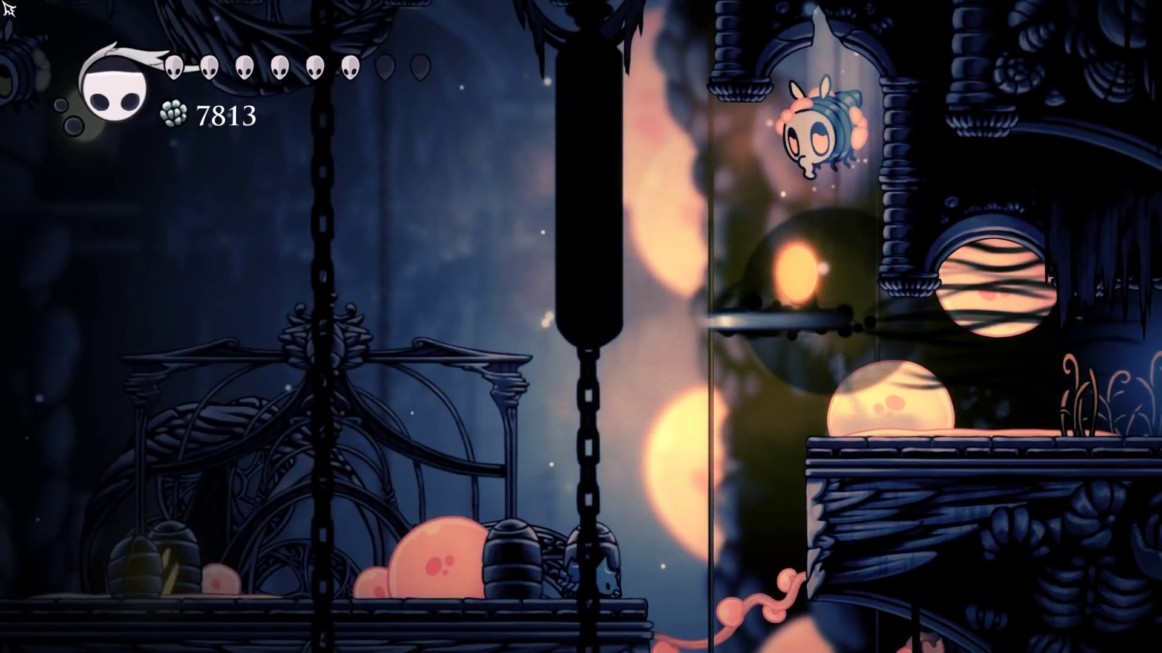
pyautogui.press('Right')
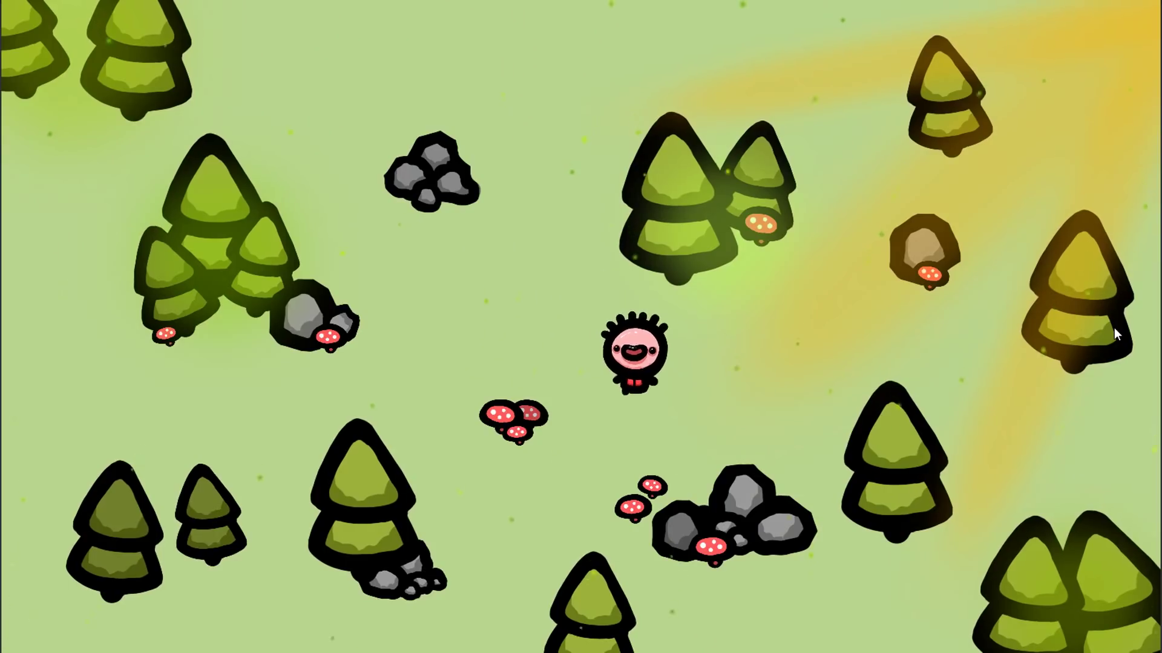
pyautogui.press('Right')
# - Wander the character around, then place another round Lights_0 glow among the trees
pyautogui.press('Down')
pyautogui.press('Up')
pyautogui.press('Left')
pyautogui.press('Up')
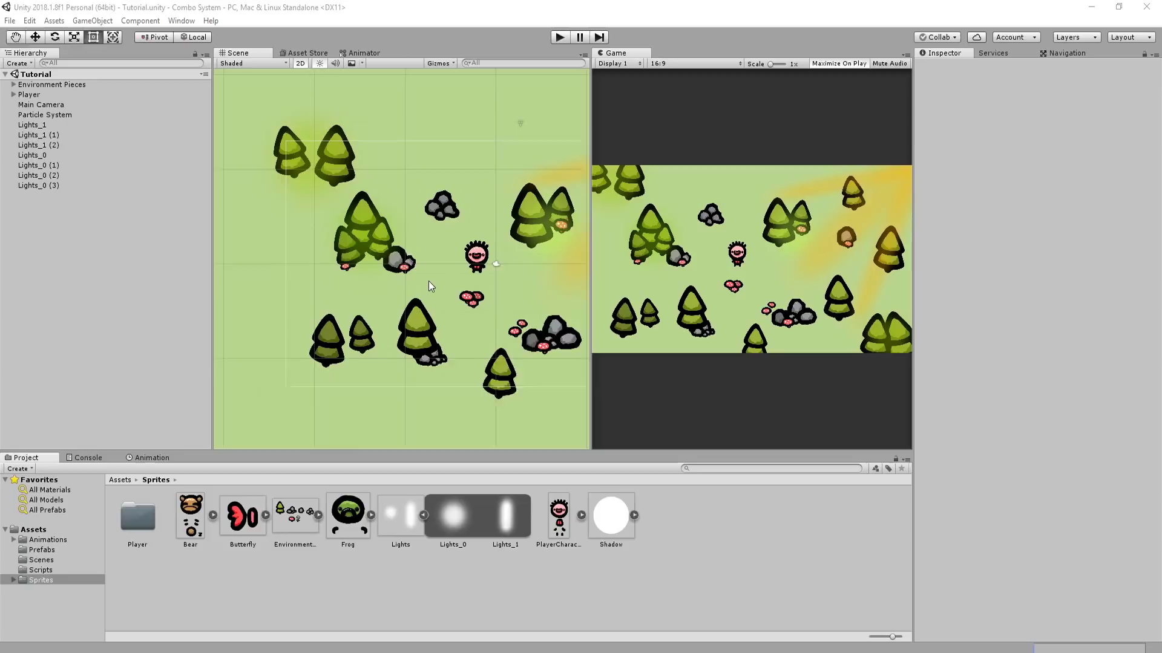
pyautogui.moveTo(428, 281); pyautogui.dragTo(398, 204)
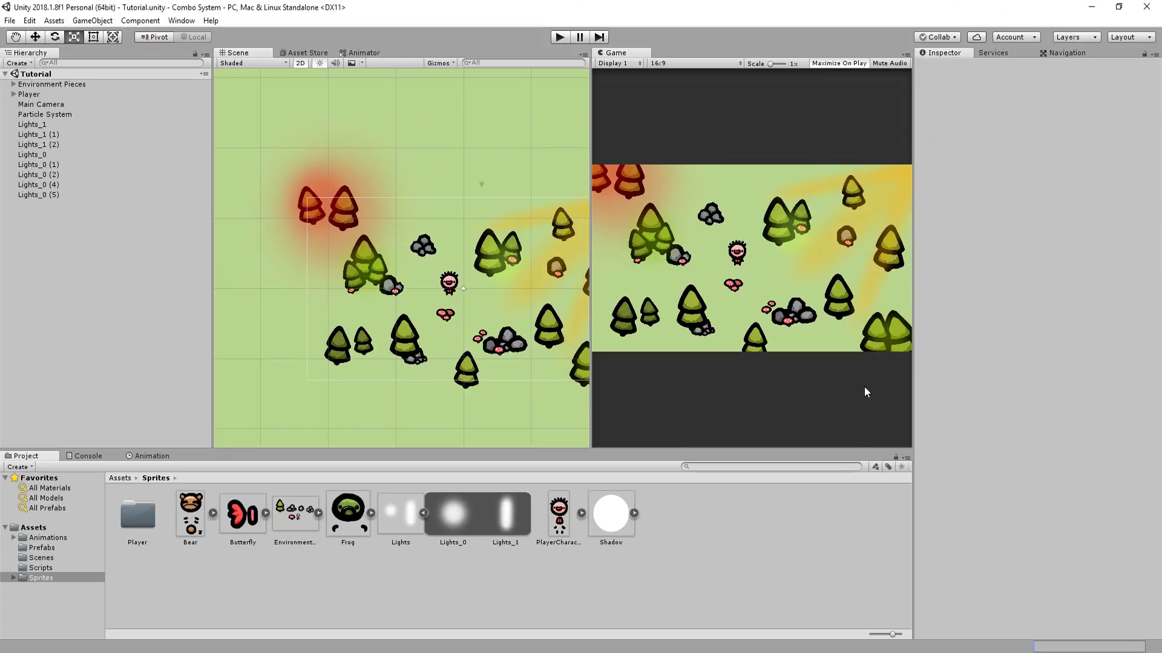
# - Select one of the glow lights and bring up its colour settings
pyautogui.click(39, 204)
pyautogui.click(1078, 163)
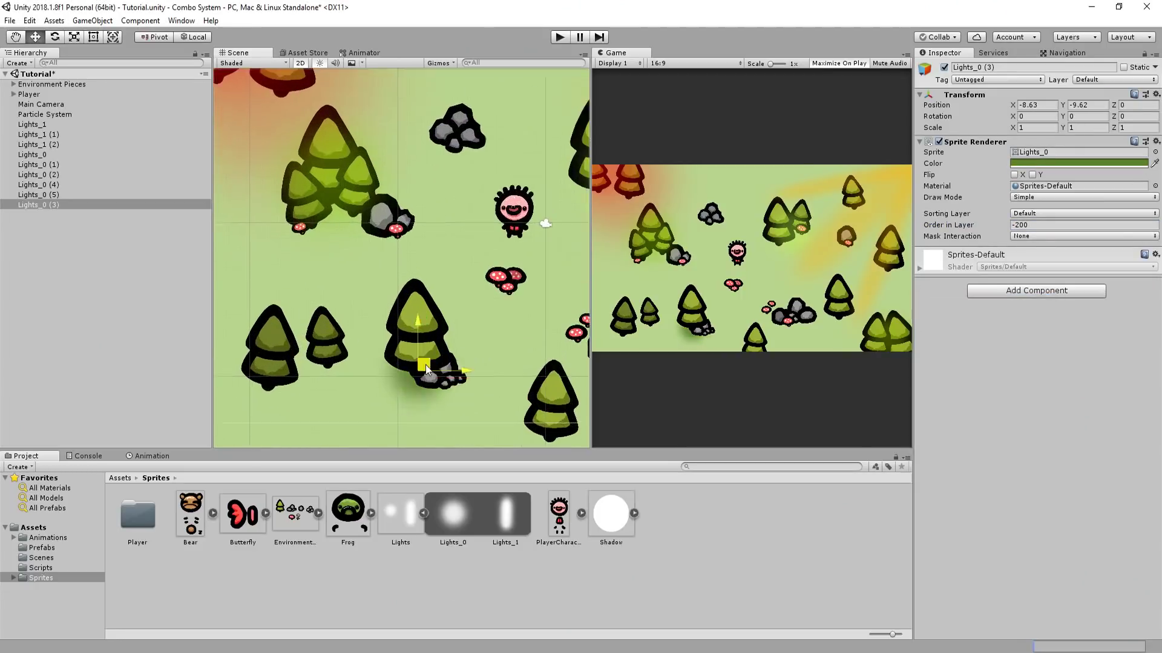
pyautogui.scroll(3, 426, 365)
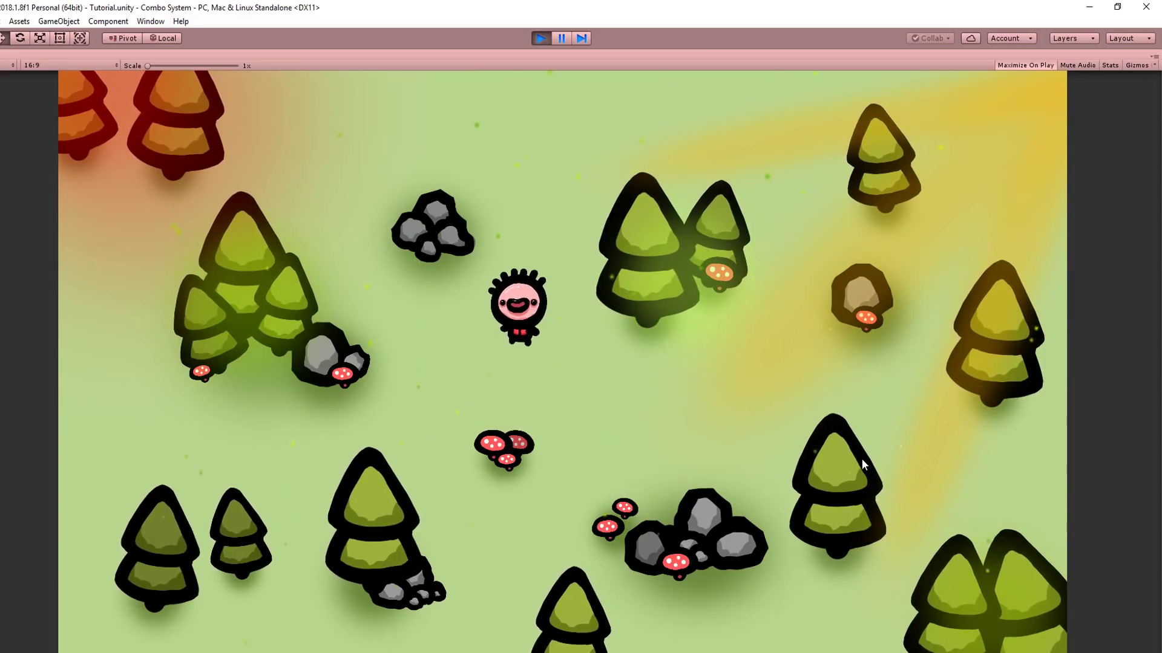
# - Walk the player down-left, up-right, then down-right around the forest
pyautogui.press('Down')
pyautogui.press('Left')
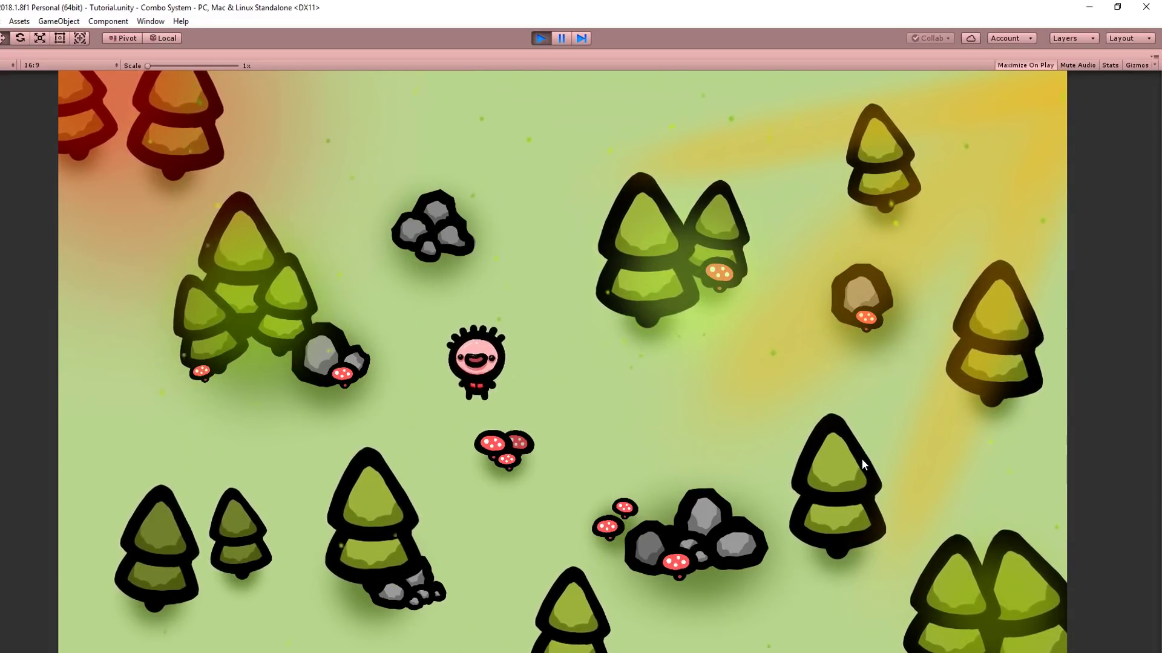
pyautogui.press('Up')
pyautogui.press('Right')
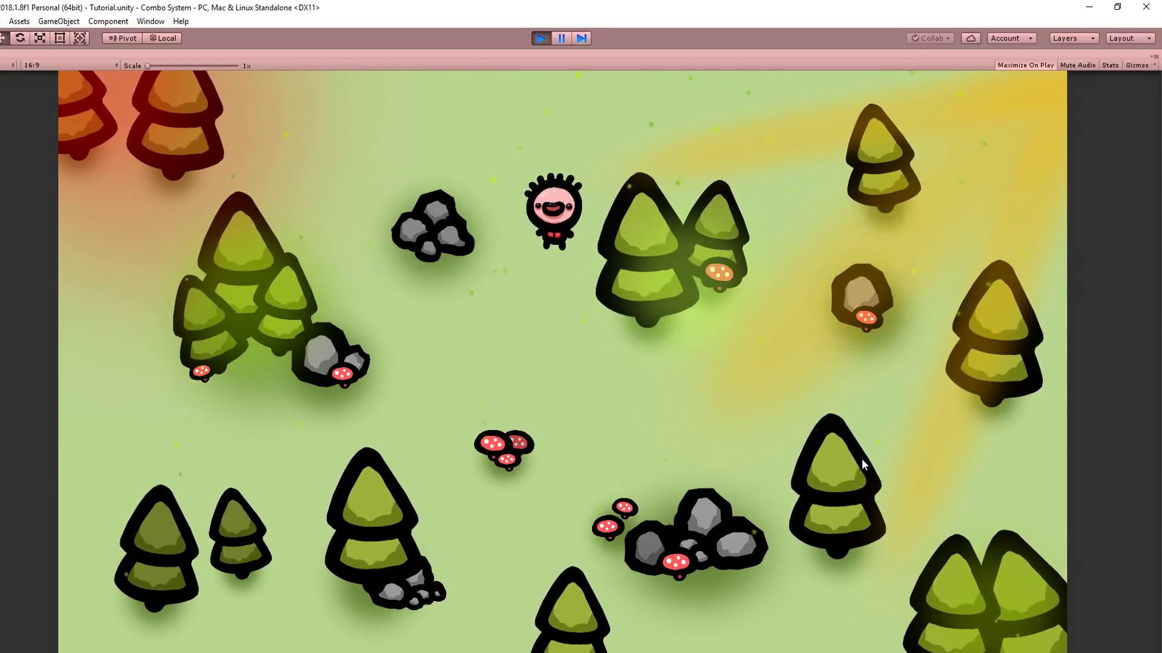
pyautogui.press('Down')
pyautogui.press('Right')
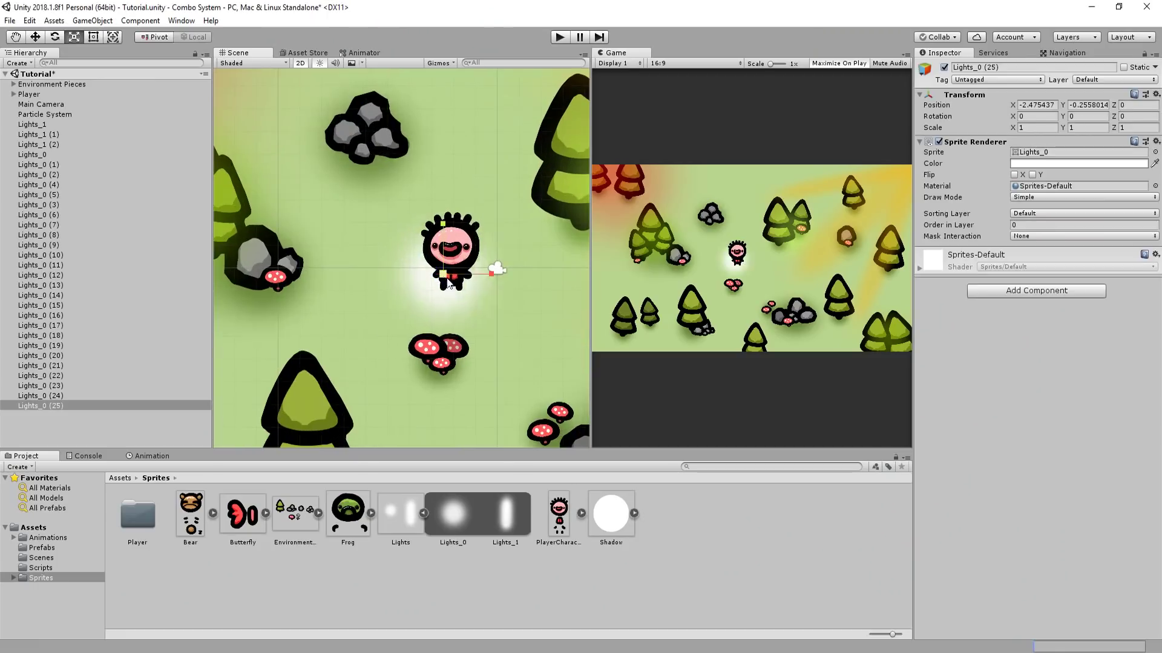
# - Return to the light's colour settings, then walk the player down, right and up
pyautogui.click(1079, 163)
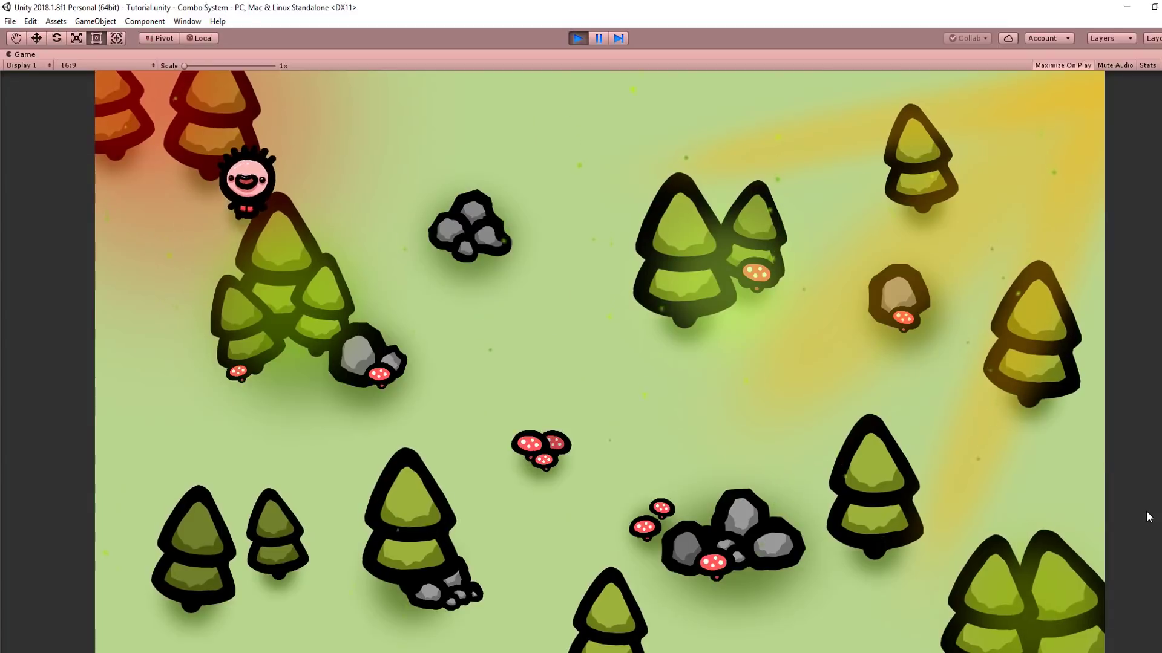
pyautogui.press('Down')
pyautogui.press('Right')
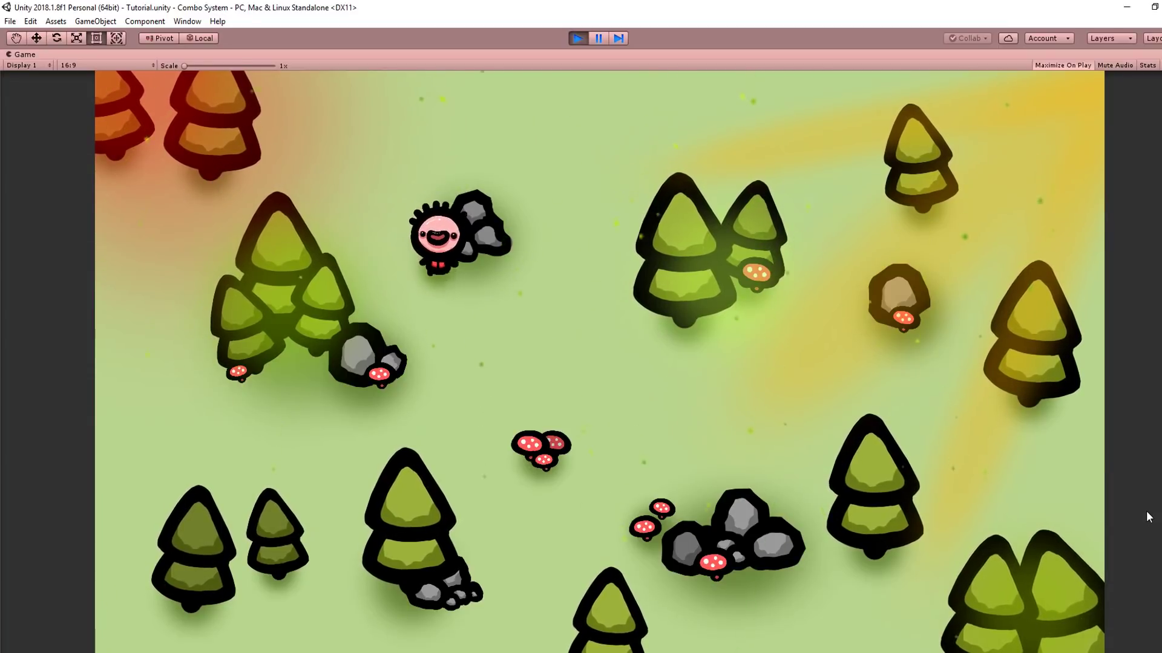
pyautogui.press('Right')
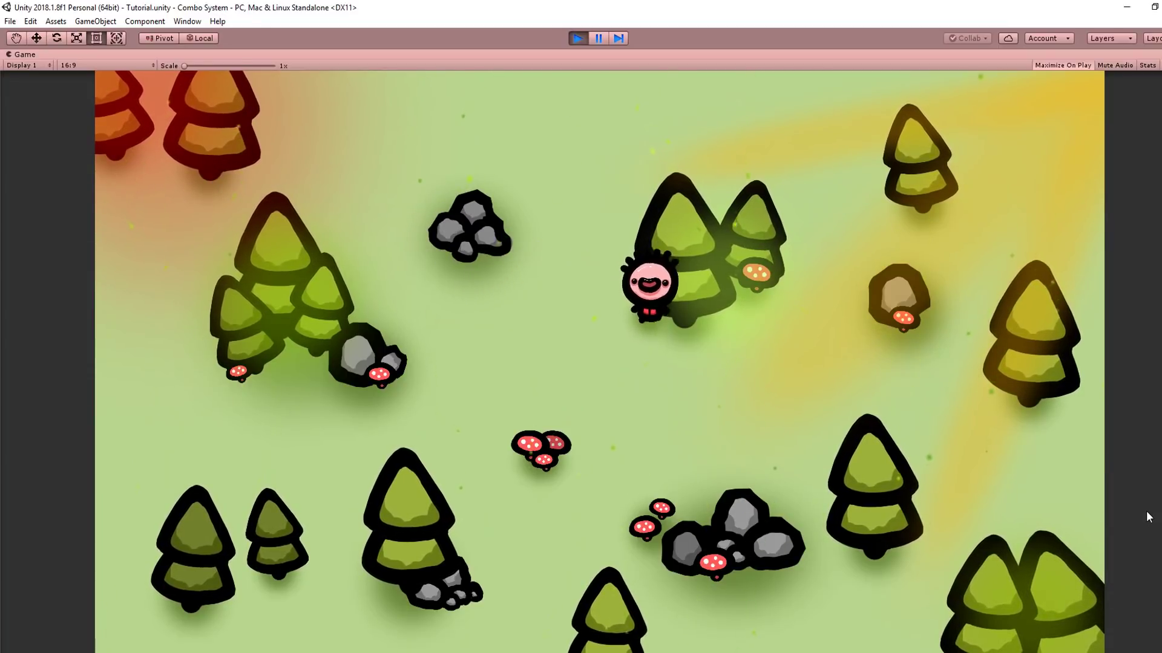
pyautogui.press('Down')
pyautogui.press('Right')
pyautogui.press('Up')
# - Walk the player left, down, up and back right, then exit Play mode
pyautogui.press('Left')
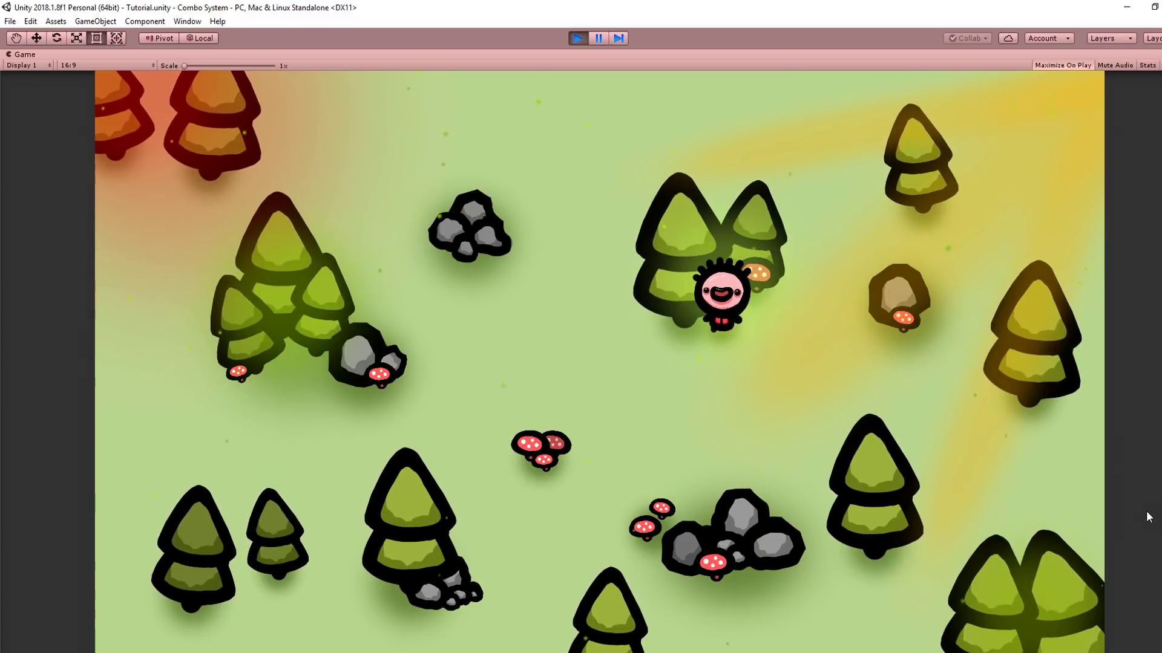
pyautogui.press('Down')
pyautogui.press('Left')
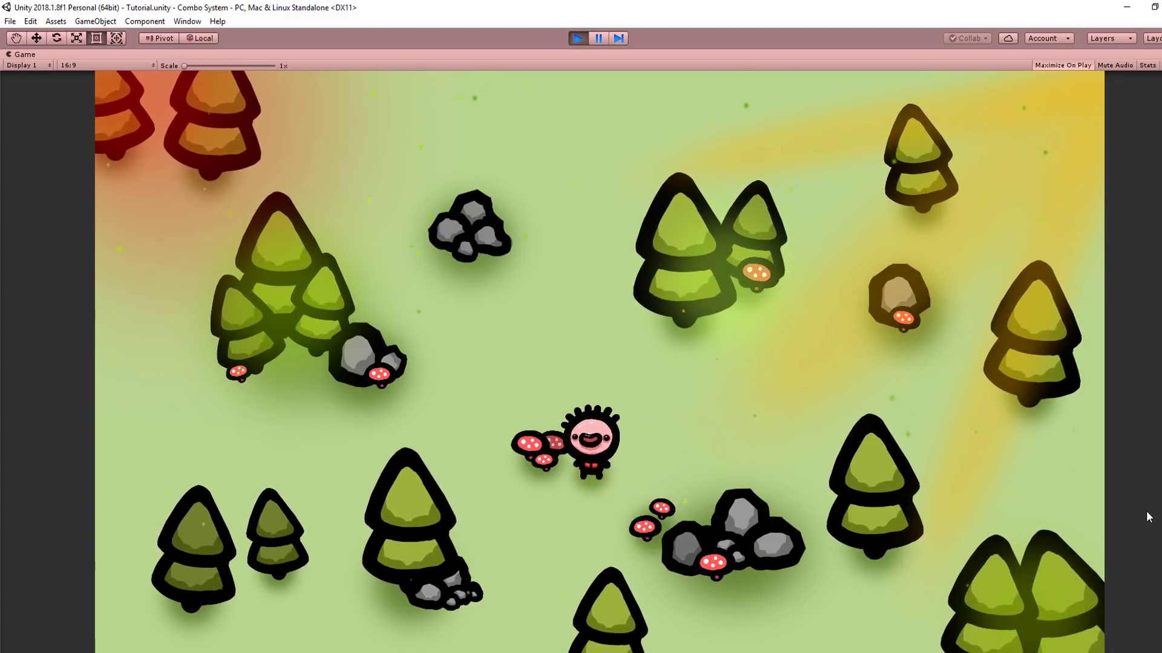
pyautogui.press('Up')
pyautogui.press('Left')
pyautogui.press('Right')
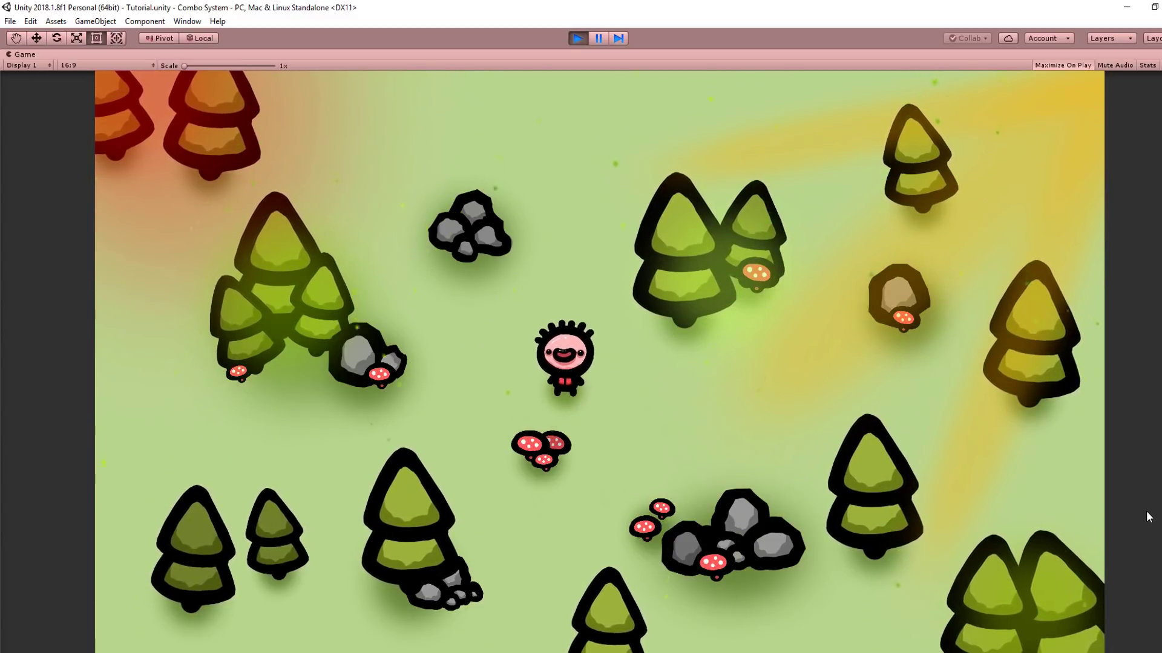
pyautogui.hotkey('ctrl', 'p')
# - Place a Butterfly, a Frog, and a Bear beside the left tree cluster in the scene
pyautogui.moveTo(415, 310); pyautogui.dragTo(415, 311)
pyautogui.scroll(4, 423, 296)
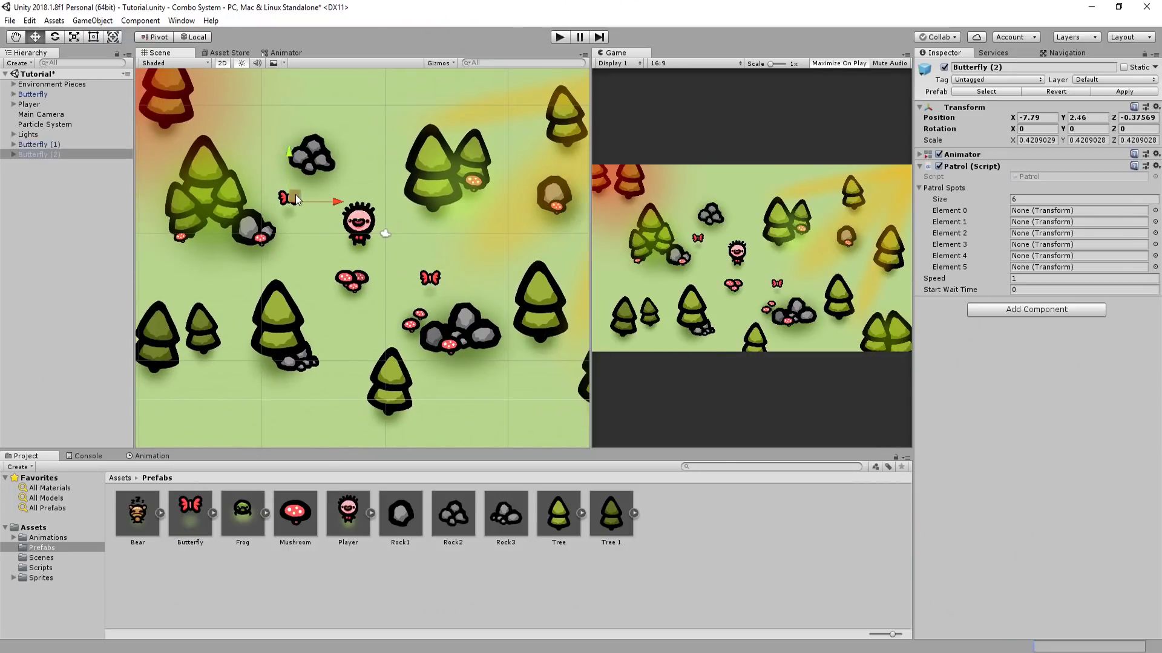
pyautogui.scroll(2, 343, 334)
pyautogui.moveTo(467, 307); pyautogui.dragTo(523, 202)
pyautogui.scroll(-1, 528, 219)
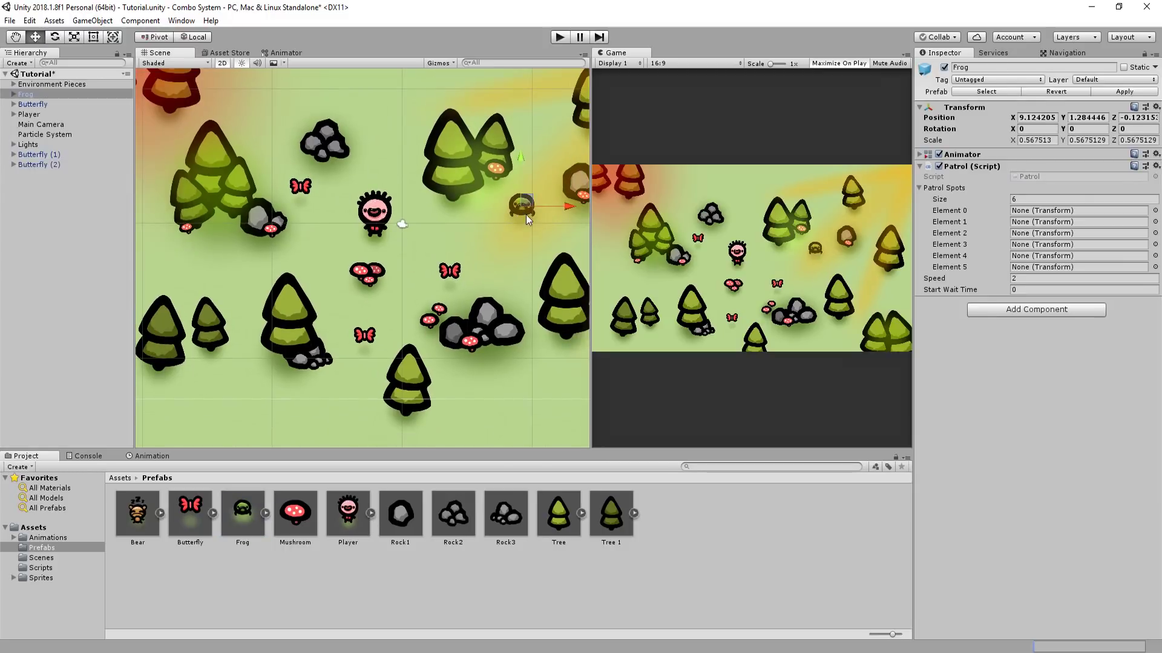
pyautogui.moveTo(137, 513); pyautogui.dragTo(241, 267)
pyautogui.scroll(2, 412, 244)
pyautogui.scroll(-2, 413, 245)
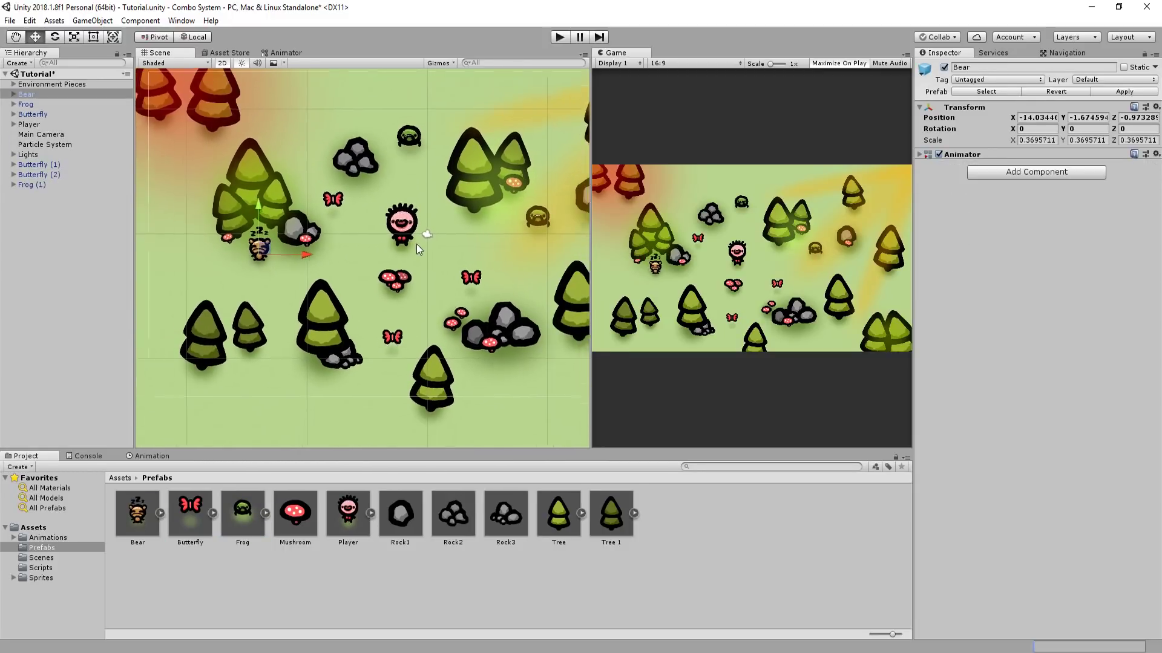
pyautogui.scroll(-1, 417, 245)
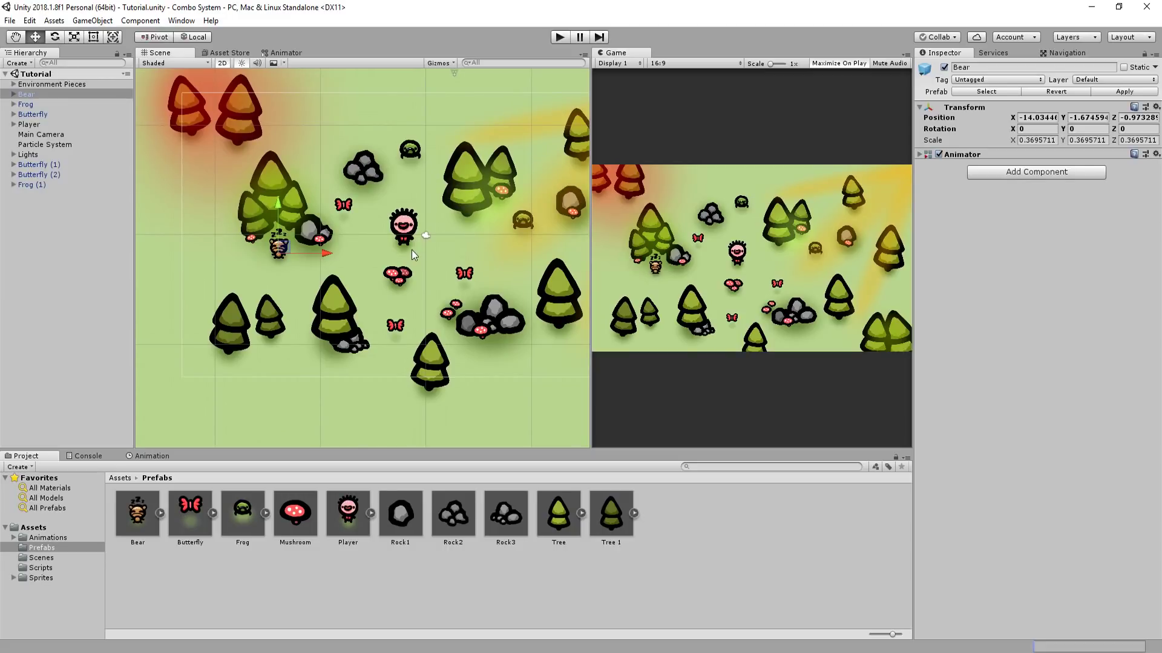
# - Start Play mode and walk the player left, up, down and toward the trees among the animals
pyautogui.hotkey('ctrl', 'p')
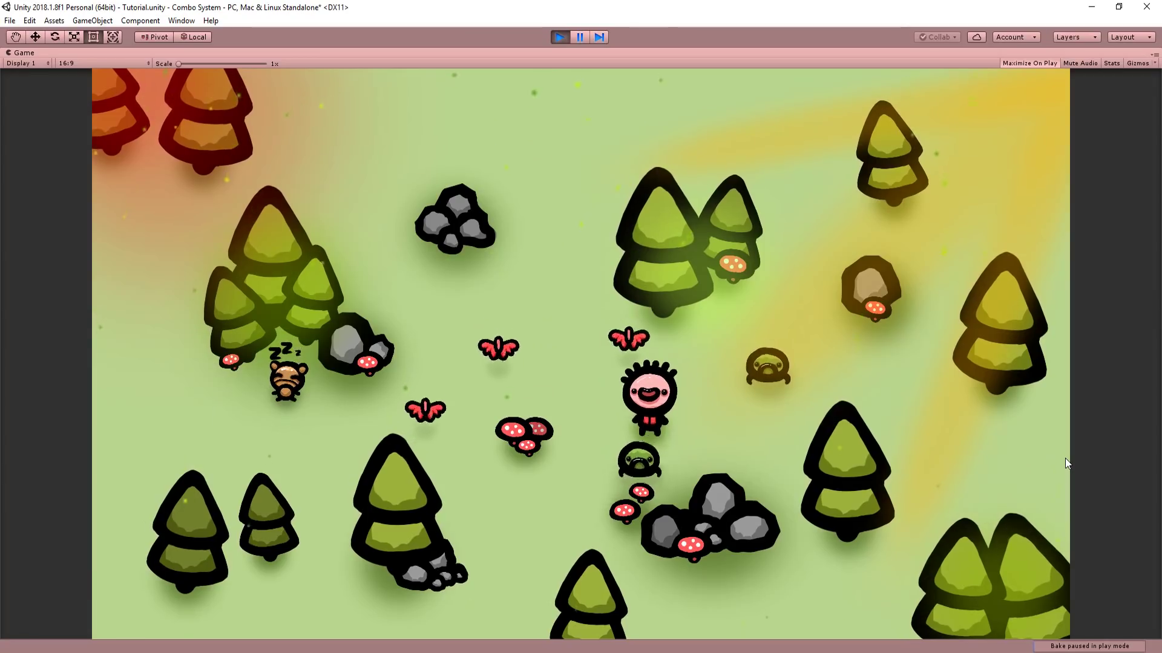
pyautogui.press('a')
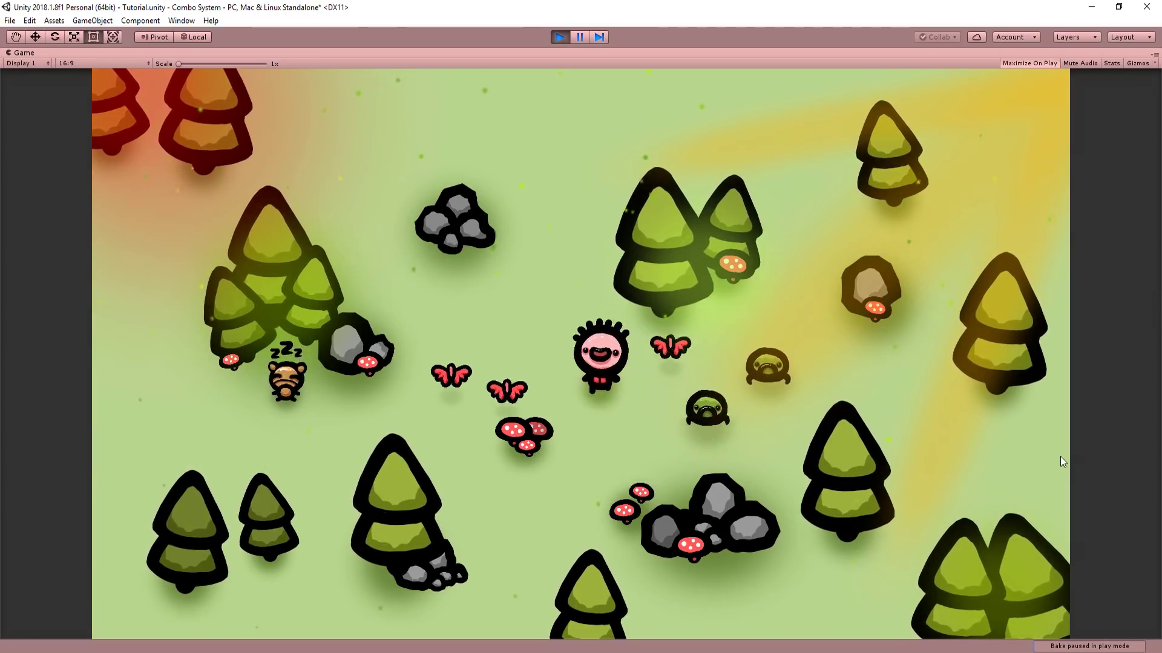
pyautogui.press('w')
pyautogui.press('s')
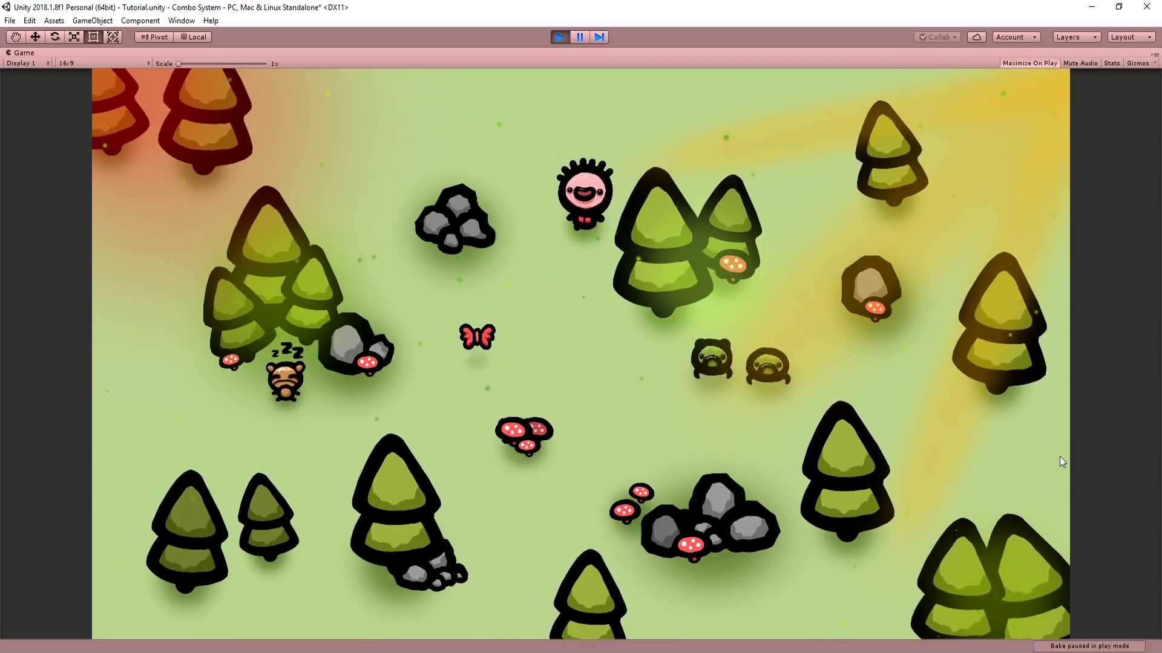
pyautogui.press('d')
pyautogui.press('d')
pyautogui.press('w')
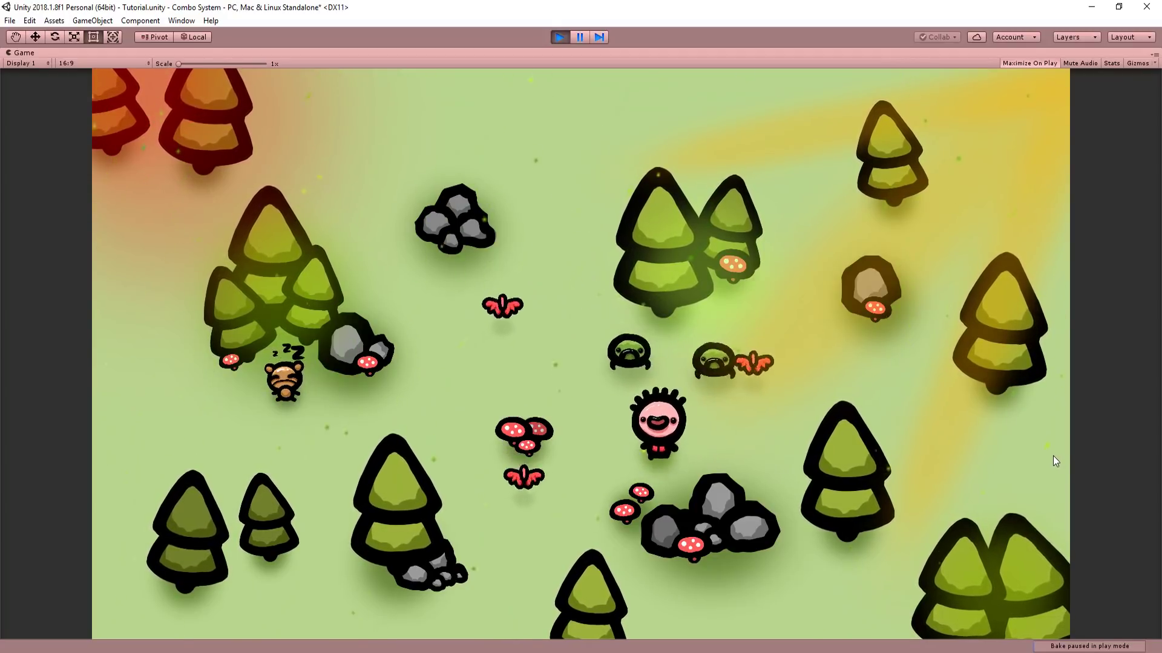
pyautogui.press('w')
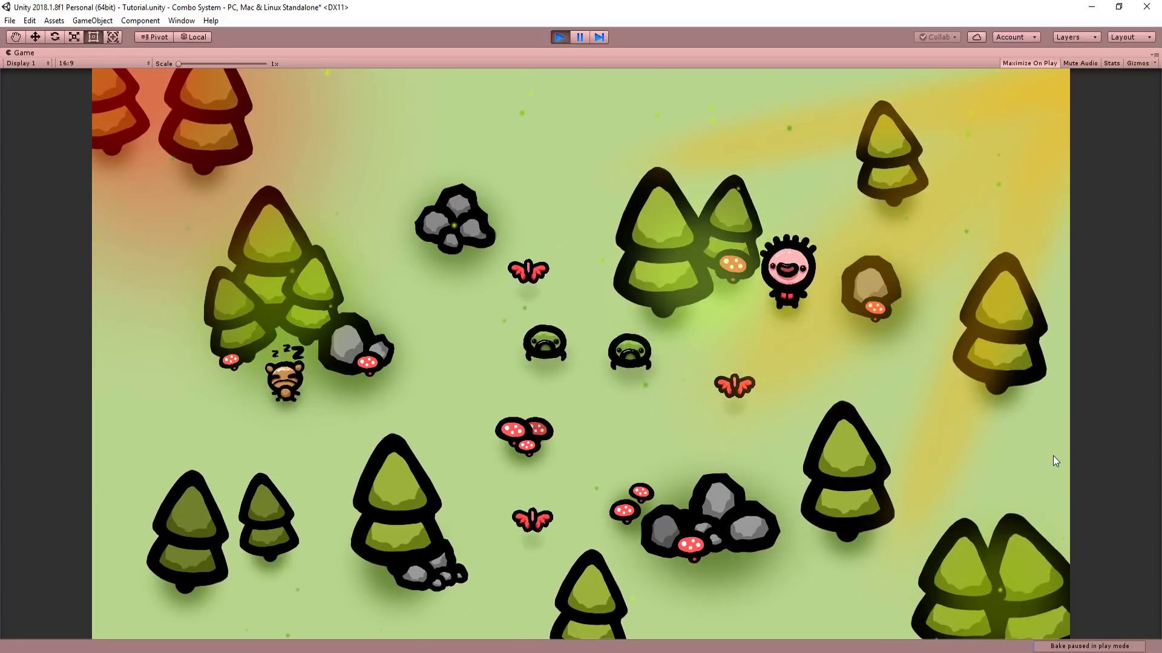
pyautogui.press('a')
pyautogui.press('a')
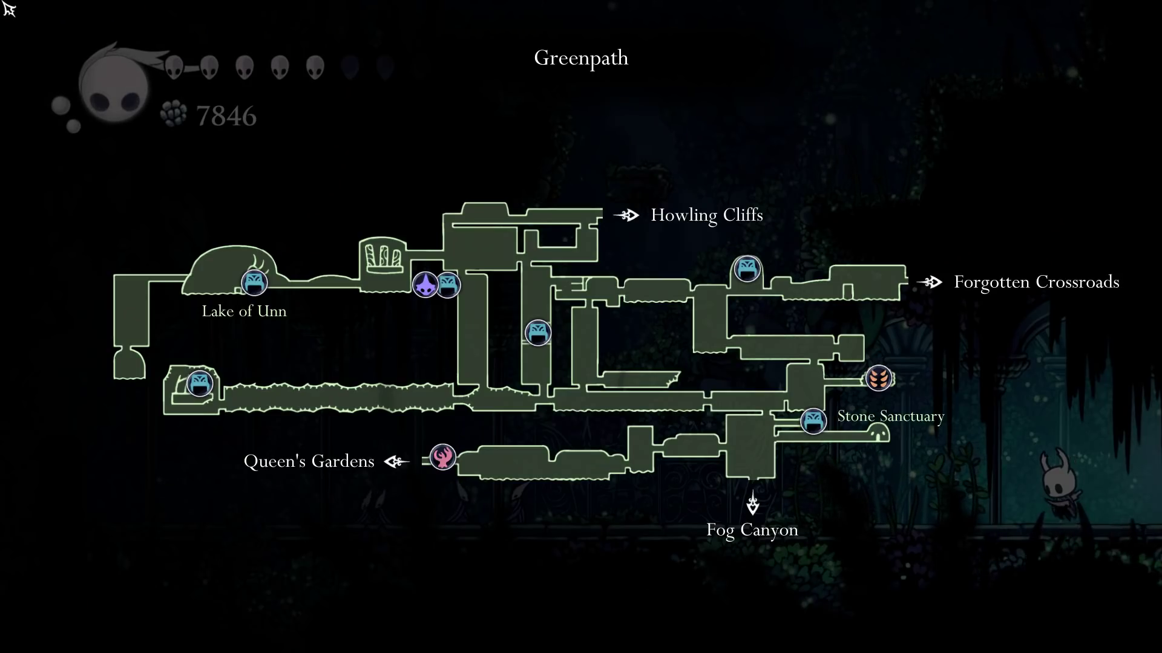
# - Close the Greenpath map, run the Knight left, jump, dash right and reach the upper-left ledge
pyautogui.press('Tab')
pyautogui.press('a')
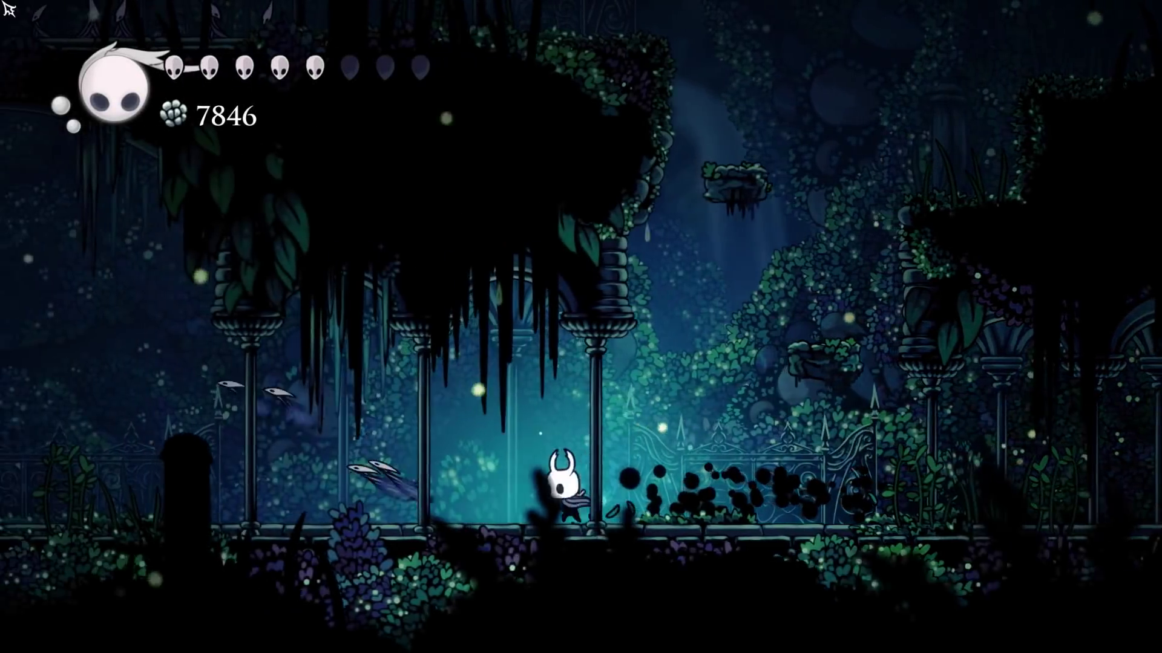
pyautogui.press('space')
pyautogui.press('a')
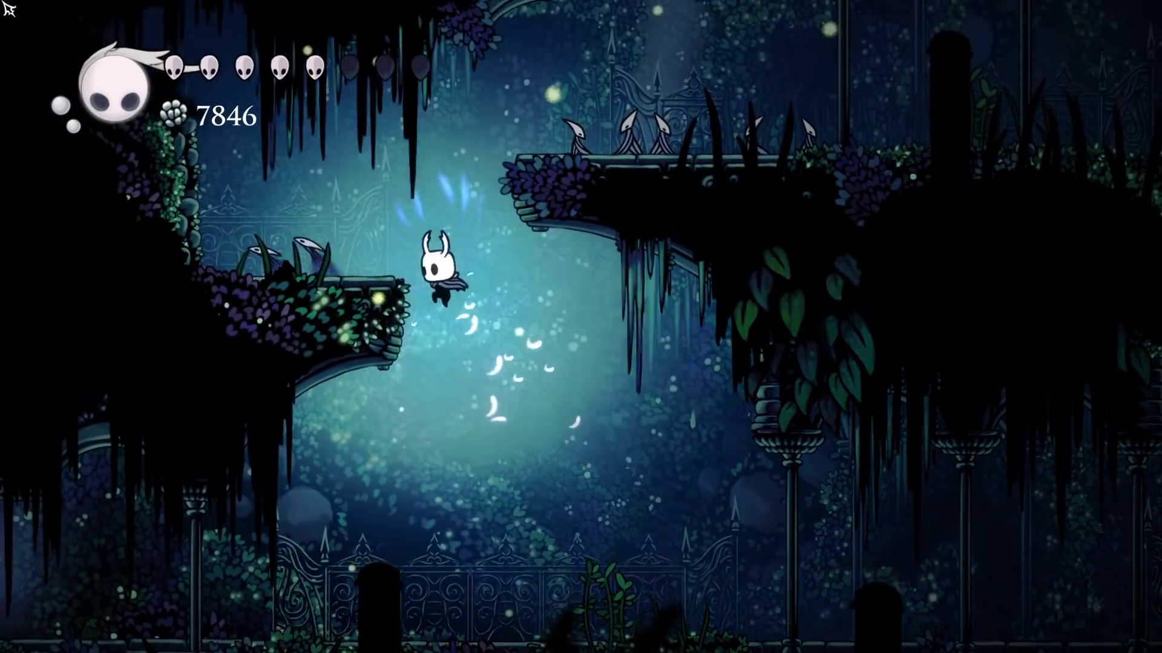
pyautogui.press('d')
pyautogui.press('shift')
pyautogui.press('space')
pyautogui.press('a')
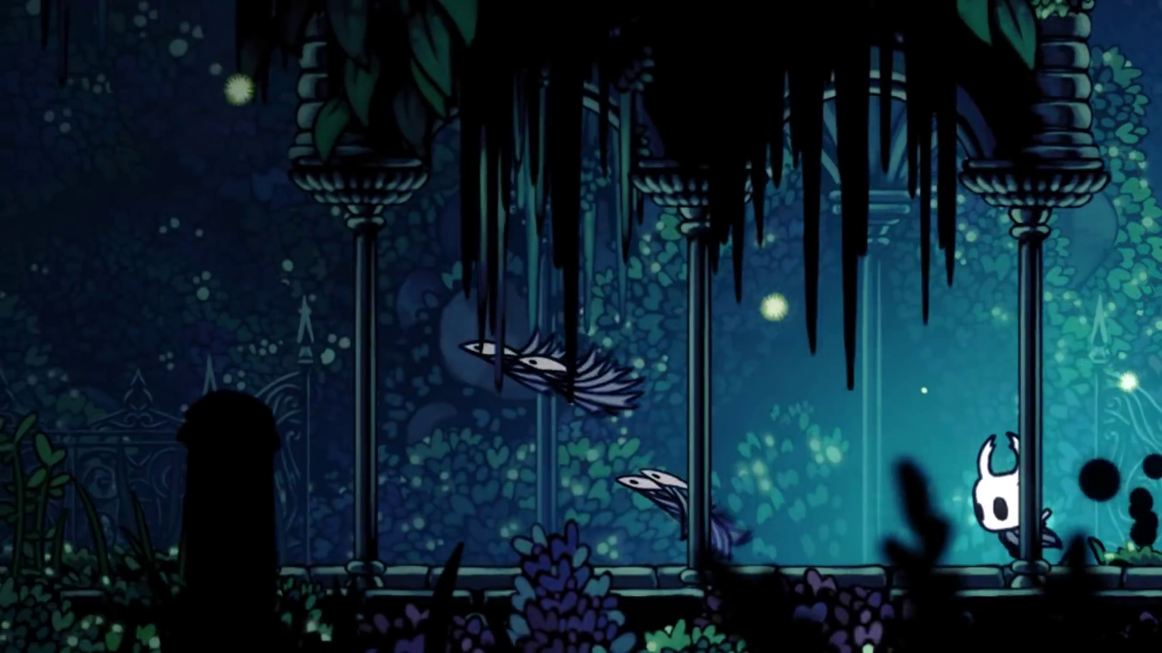
# - Walk the Knight left, double-jump, and dash right onto the ledge above the bench
pyautogui.press('a')
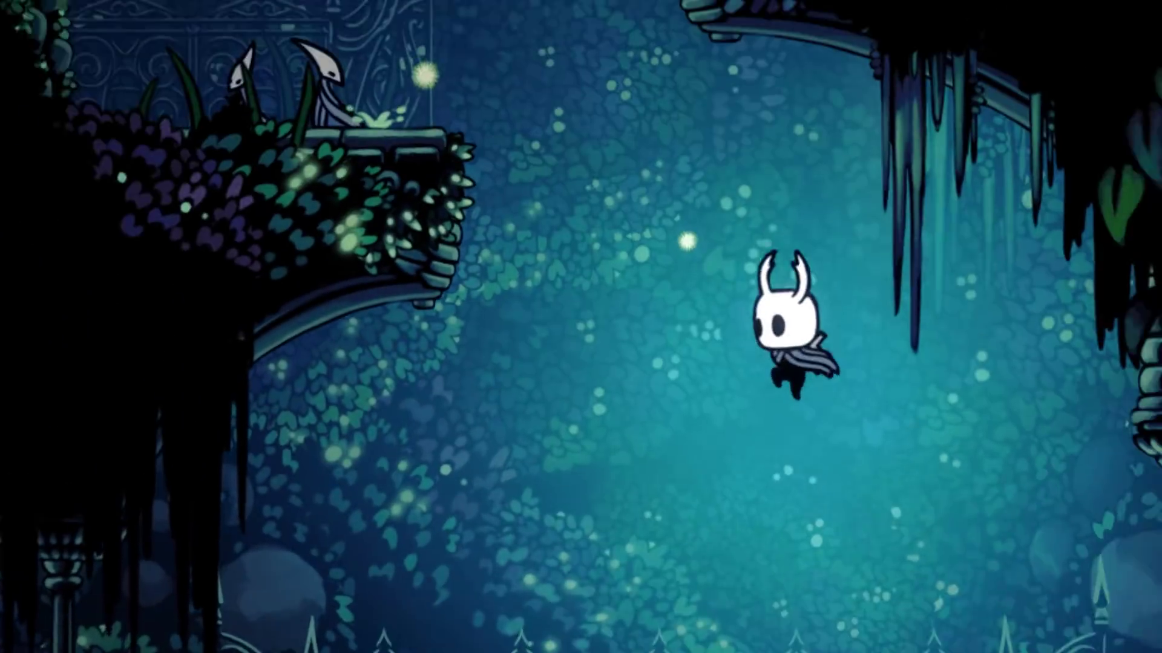
pyautogui.press('space')
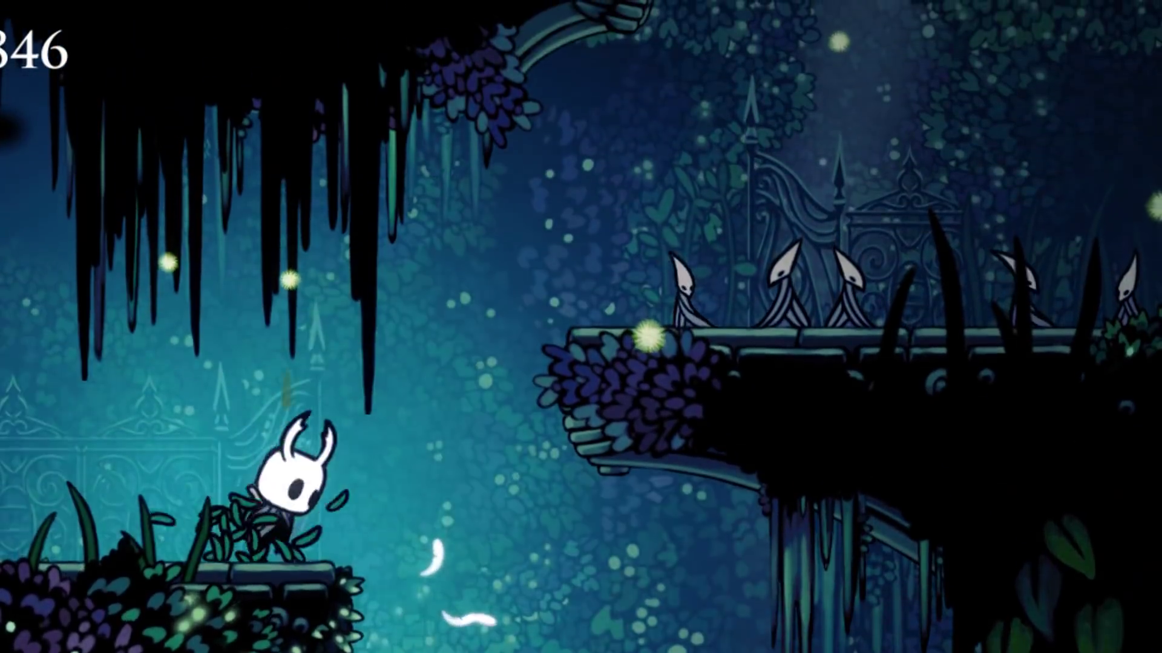
pyautogui.press('shift')
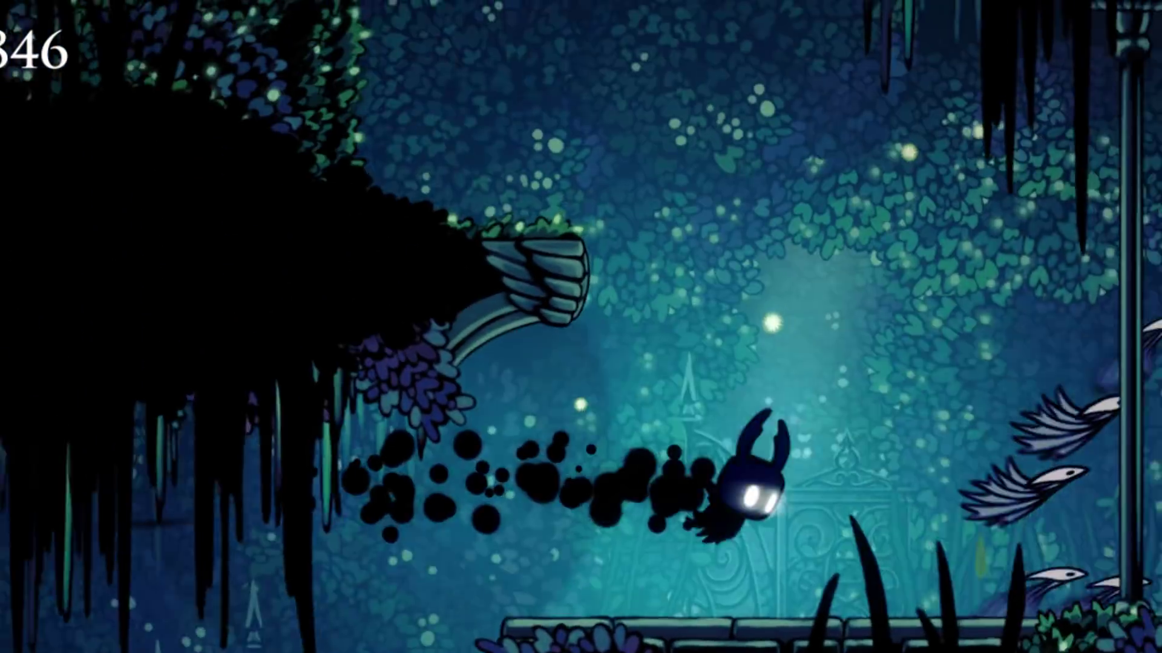
pyautogui.press('space')
pyautogui.press('d')
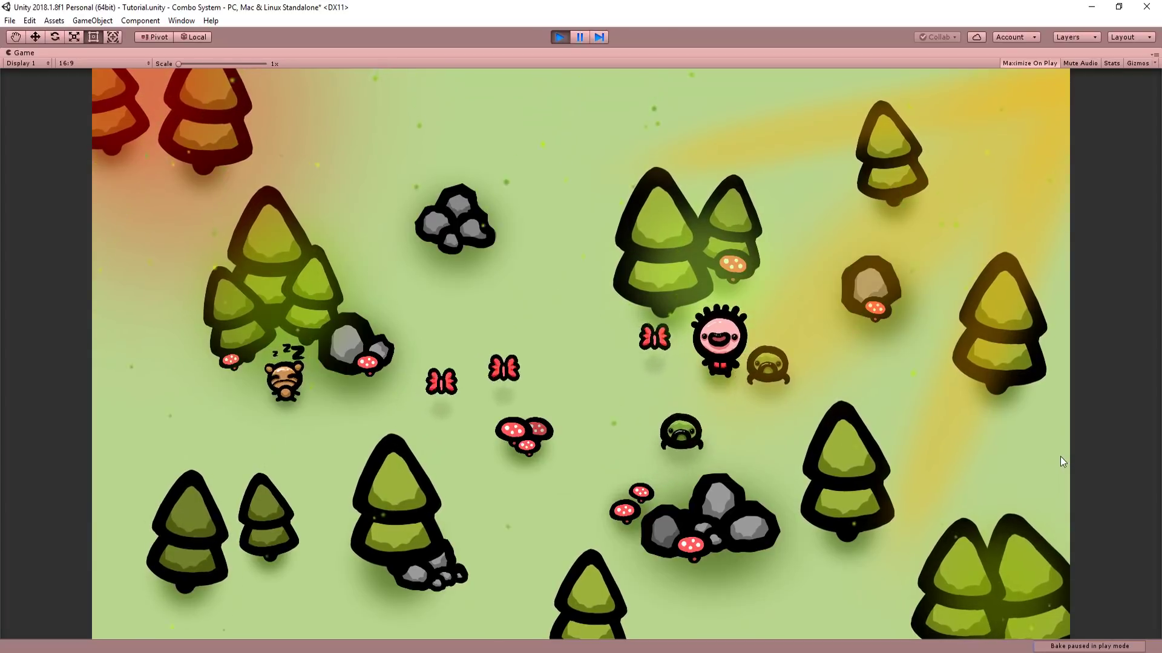
# - Walk the Unity player across the meadow and down toward the frogs at the centre
pyautogui.press('a')
pyautogui.press('w')
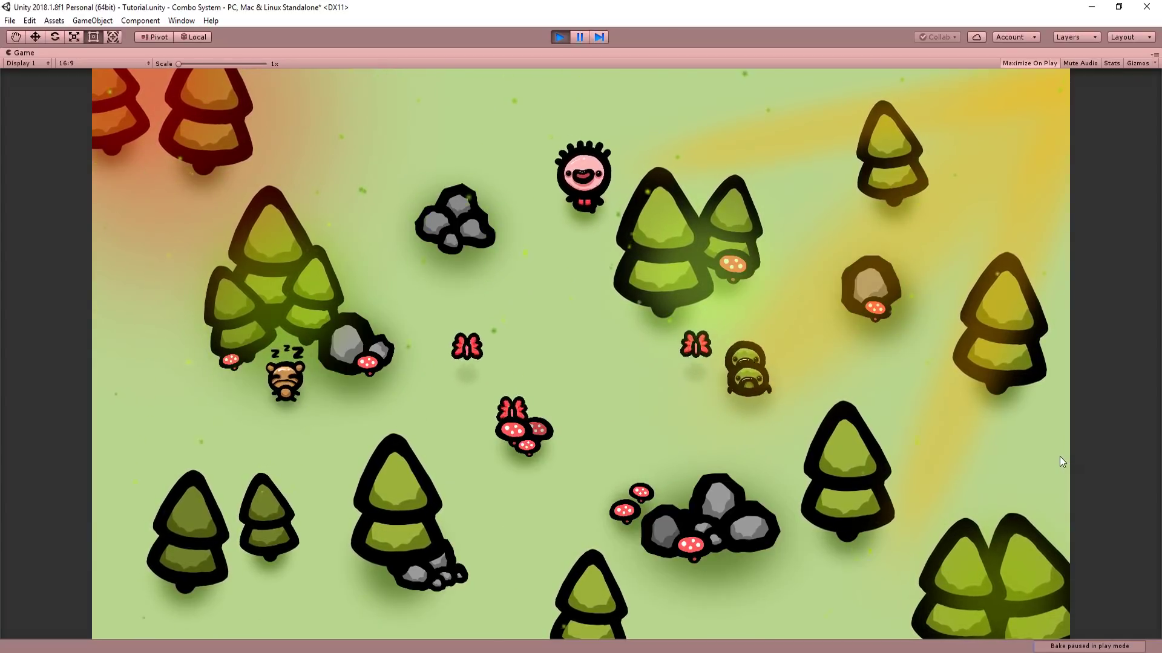
pyautogui.press('s')
pyautogui.press('d')
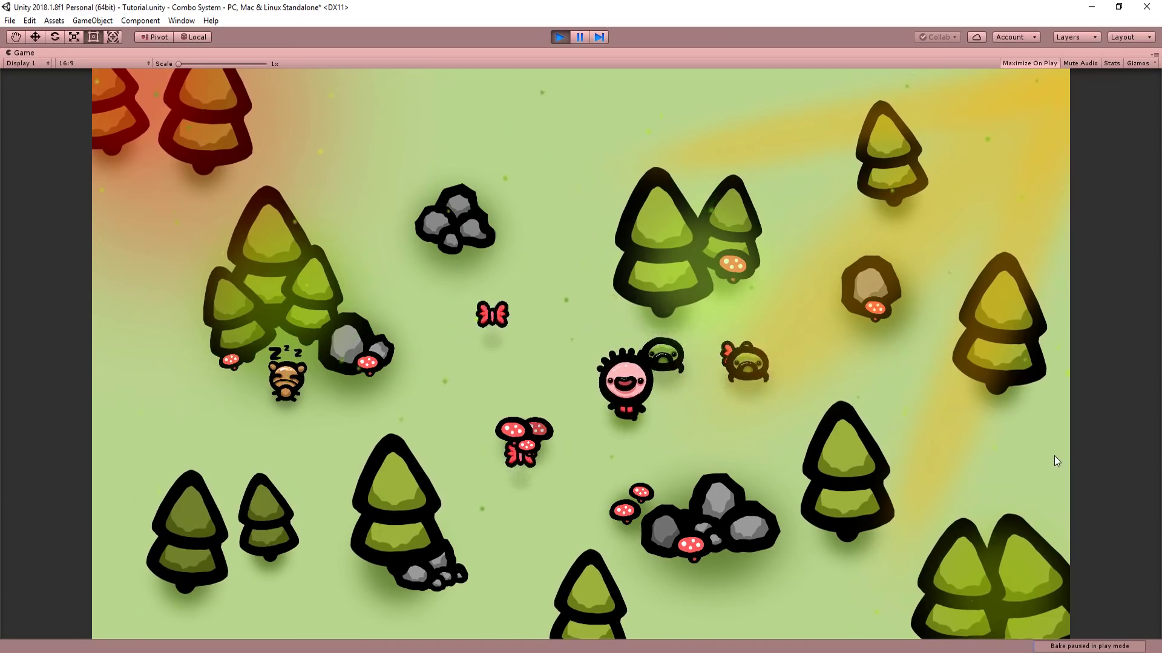
pyautogui.press('s')
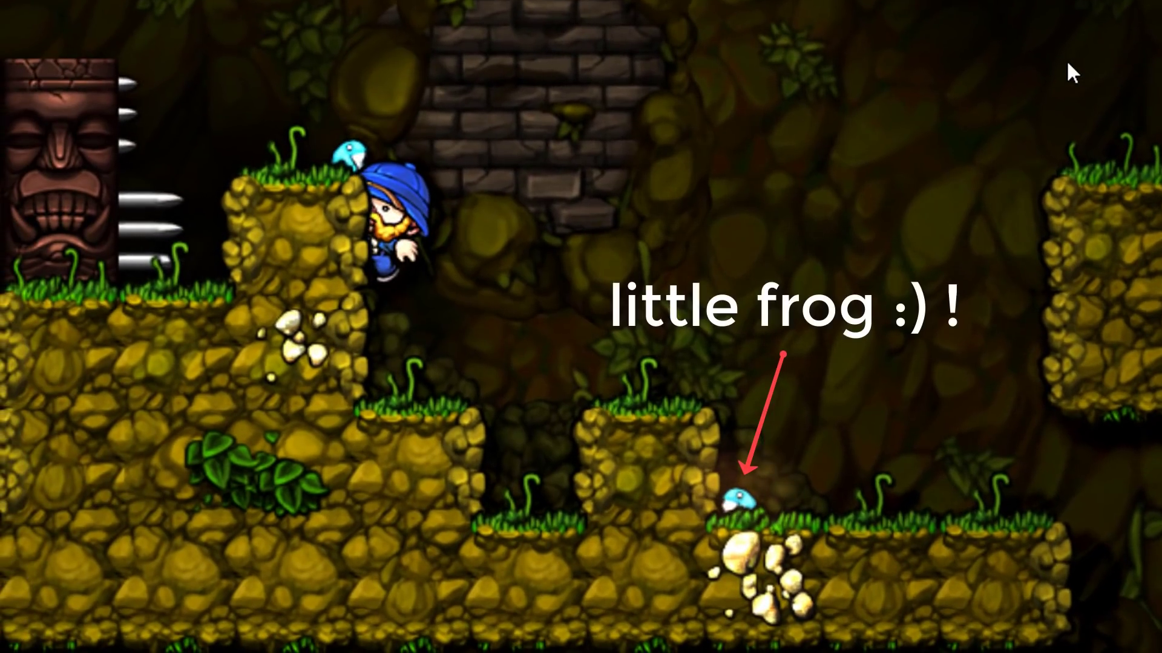